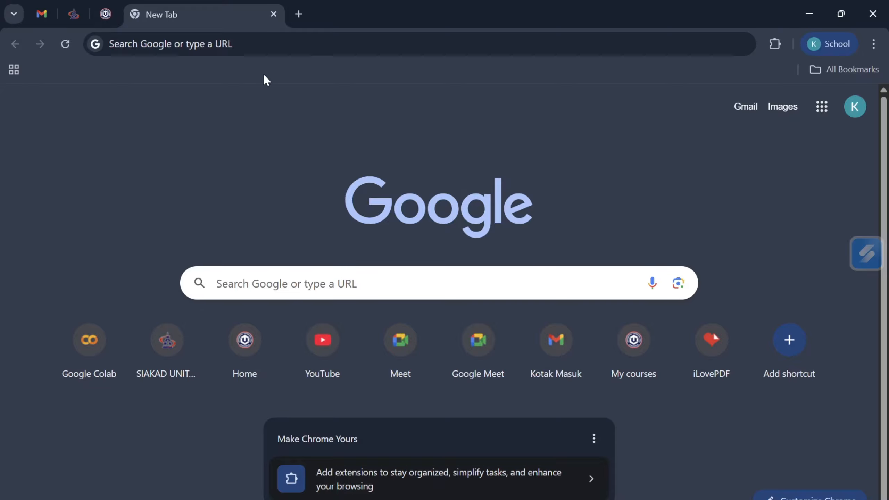
Search the web for mongodb and open the official MongoDB website from the results.
left_click(247, 40)
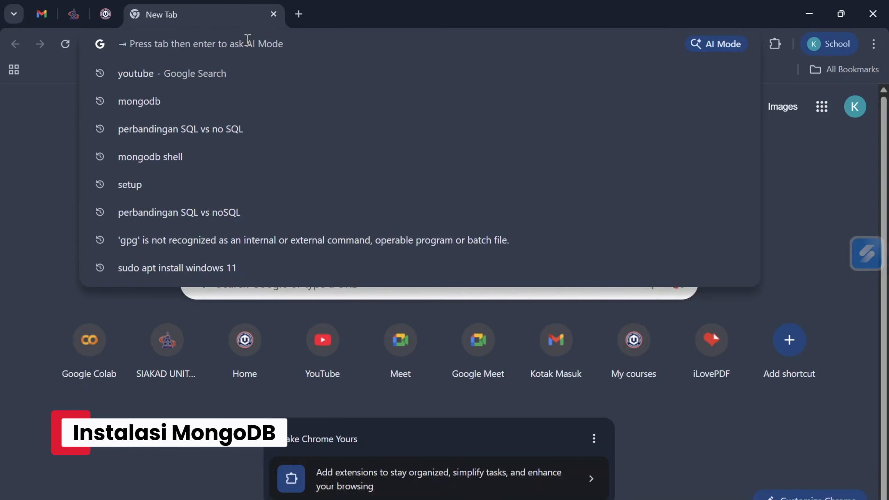
type("mongodb")
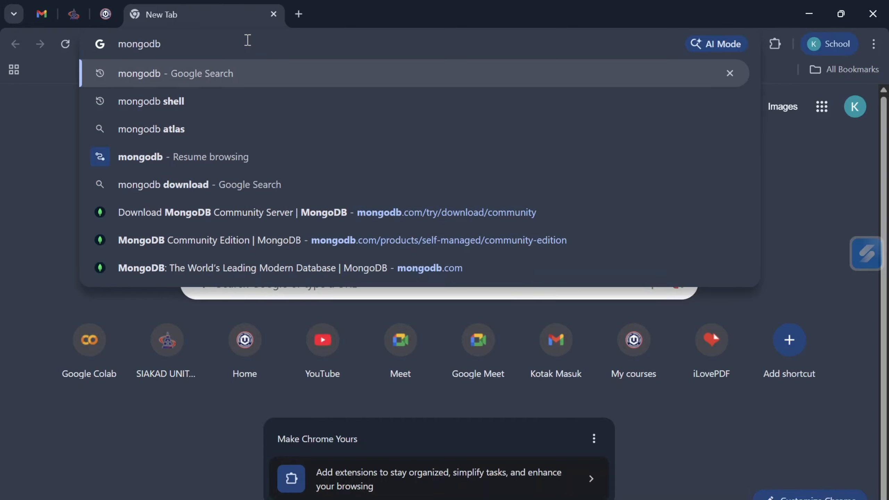
key("Return")
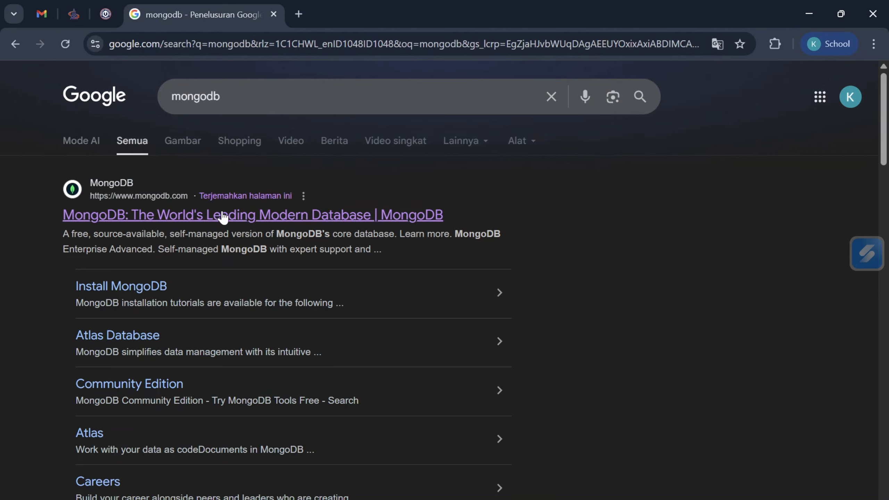
left_click(276, 219)
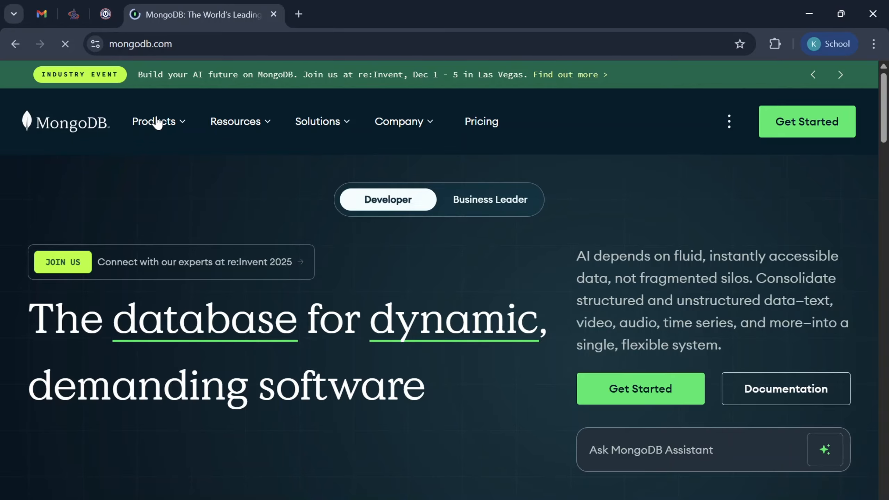
Open the MongoDB Community Edition product page and go to its Community download page.
mouse_move(158, 123)
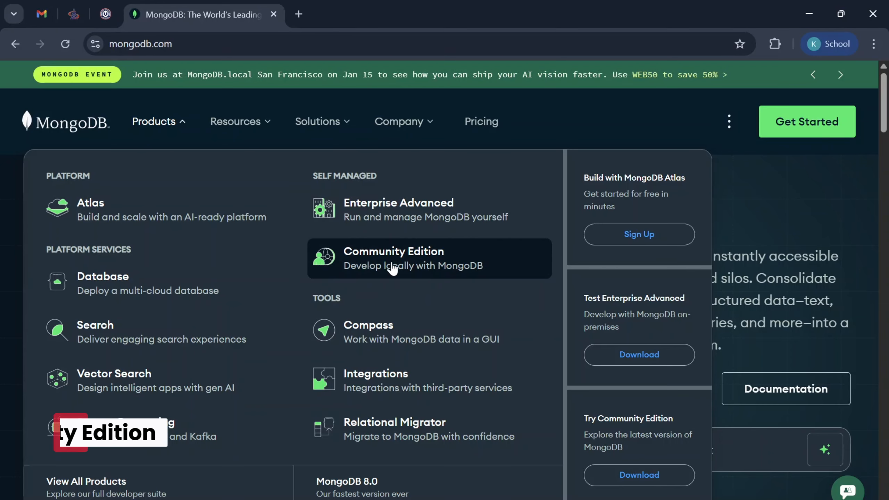
left_click(468, 266)
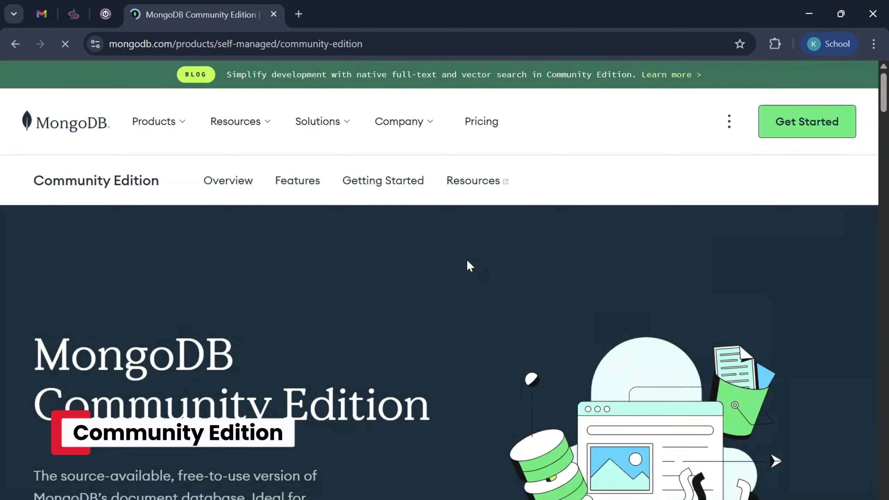
scroll(467, 266, "down", 3)
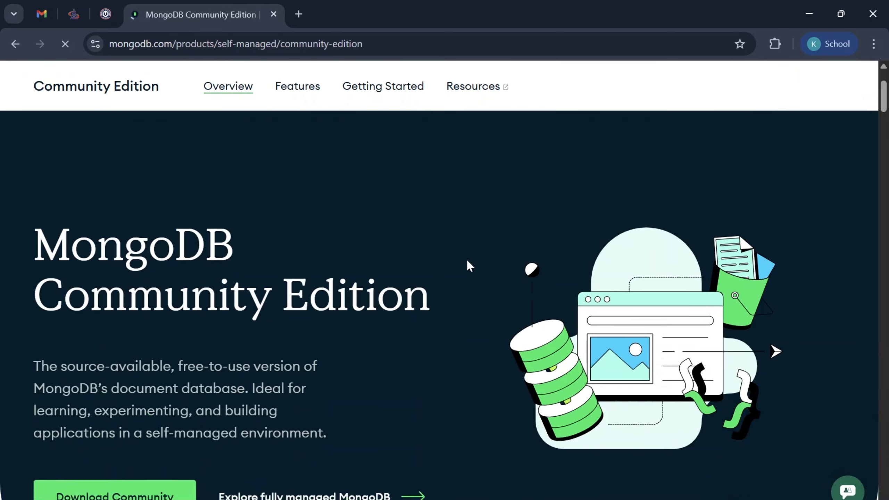
scroll(469, 265, "down", 2)
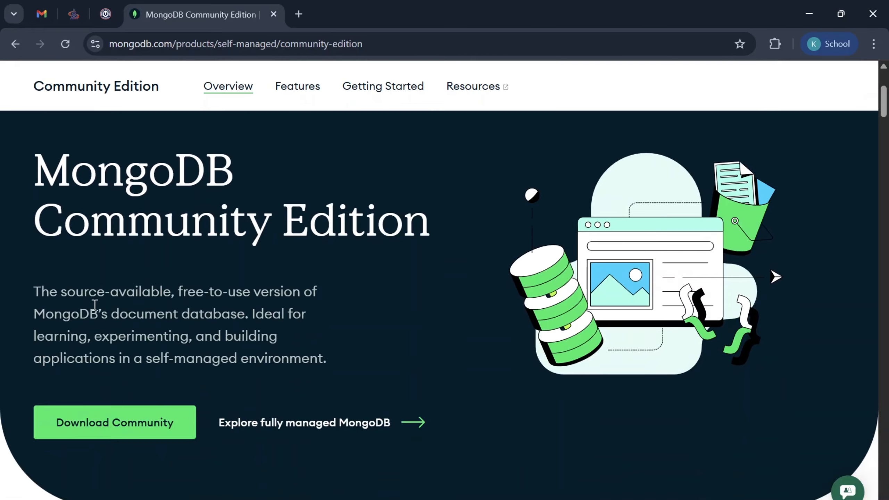
left_click_drag(182, 298, 319, 300)
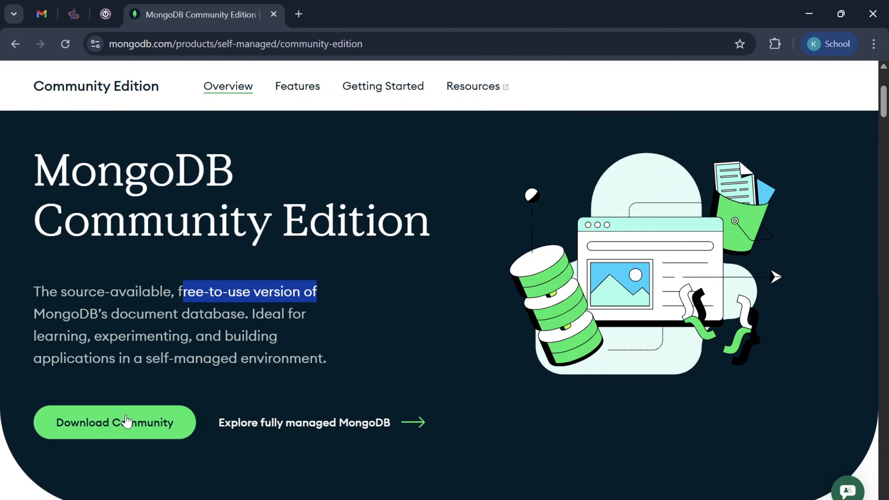
left_click(145, 428)
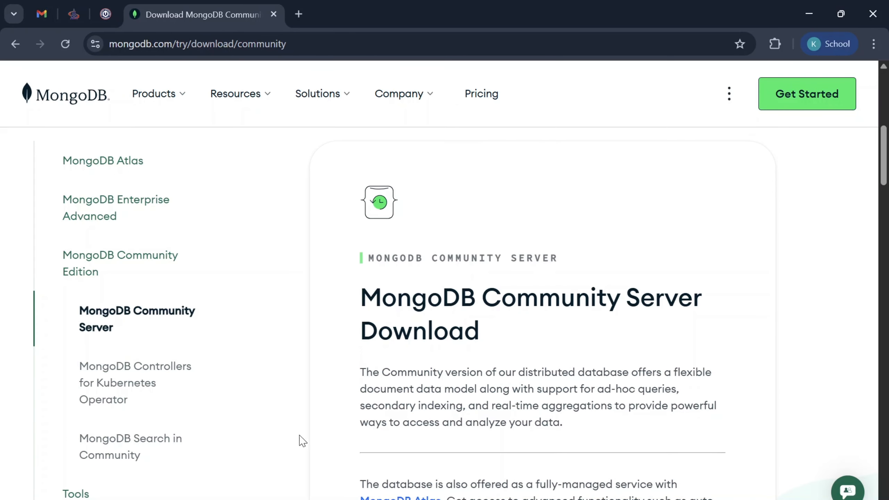
Review the version, platform and package options offered for the MongoDB Community Server download.
scroll(523, 408, "down", 2)
scroll(523, 408, "down", 10)
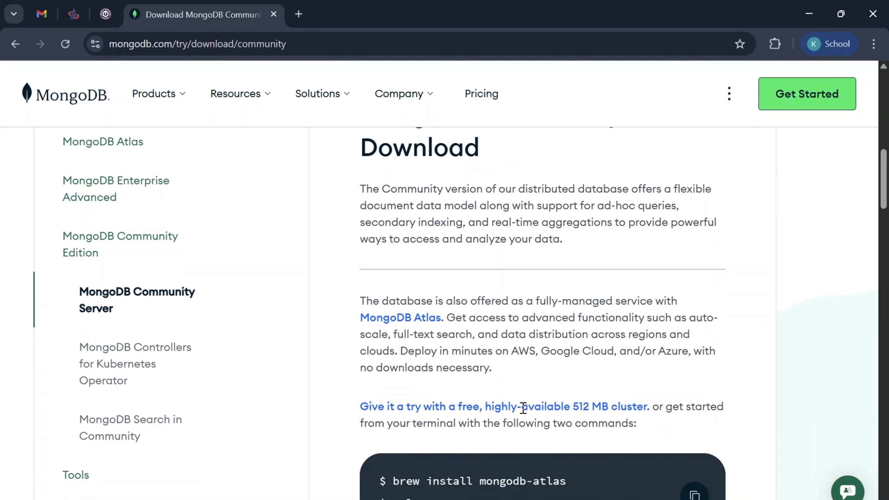
scroll(525, 413, "down", 3)
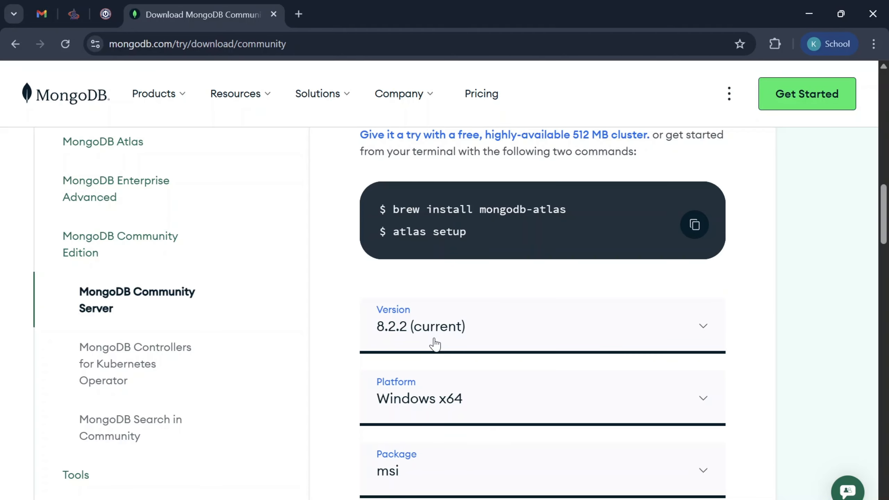
scroll(435, 343, "down", 3)
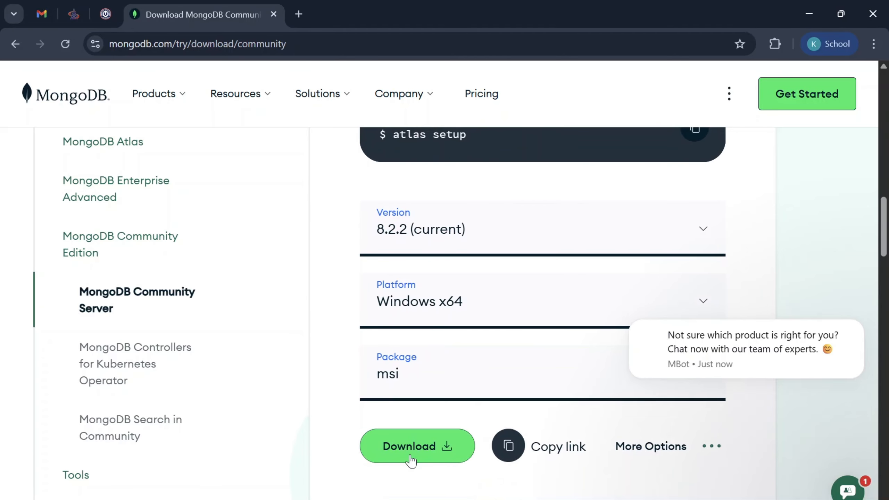
left_click(423, 239)
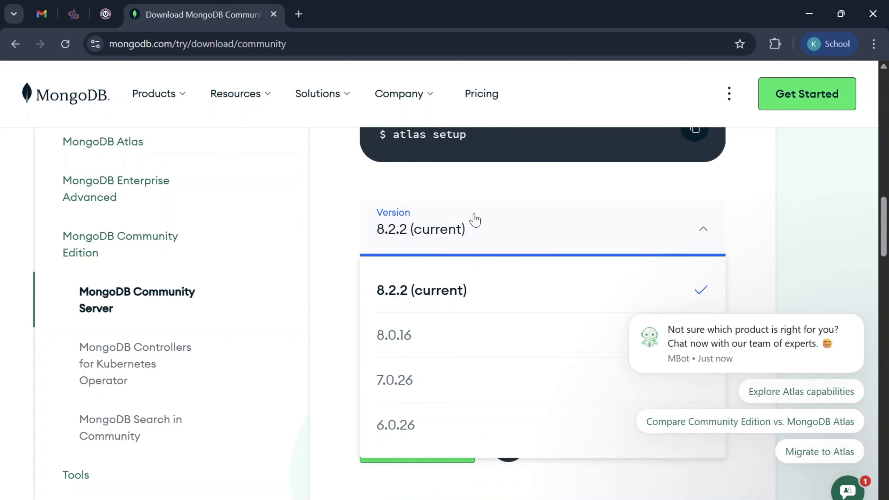
left_click(564, 196)
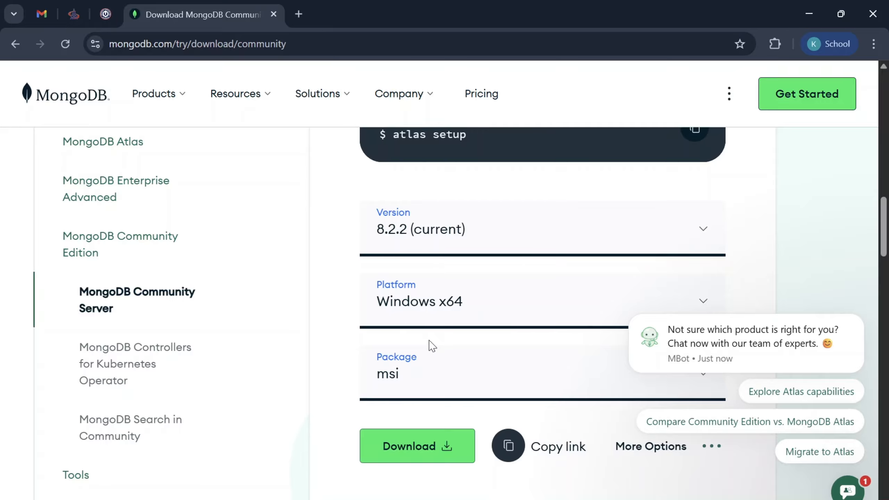
left_click(458, 378)
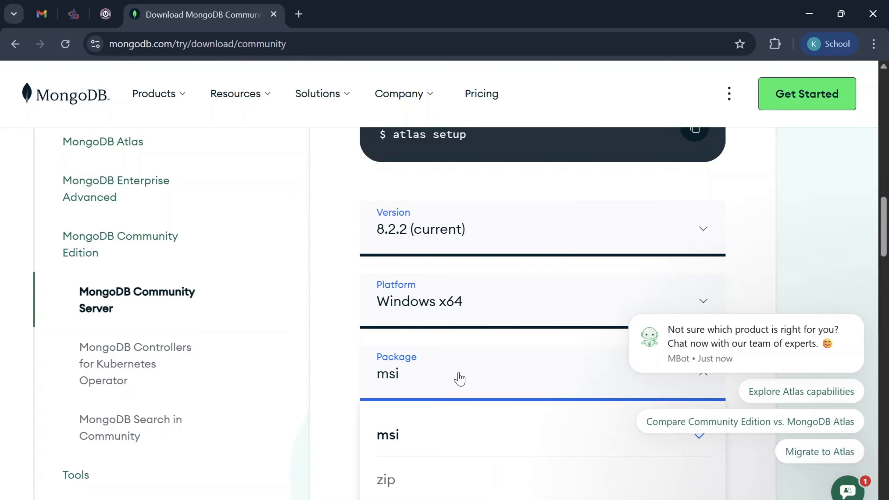
left_click(459, 378)
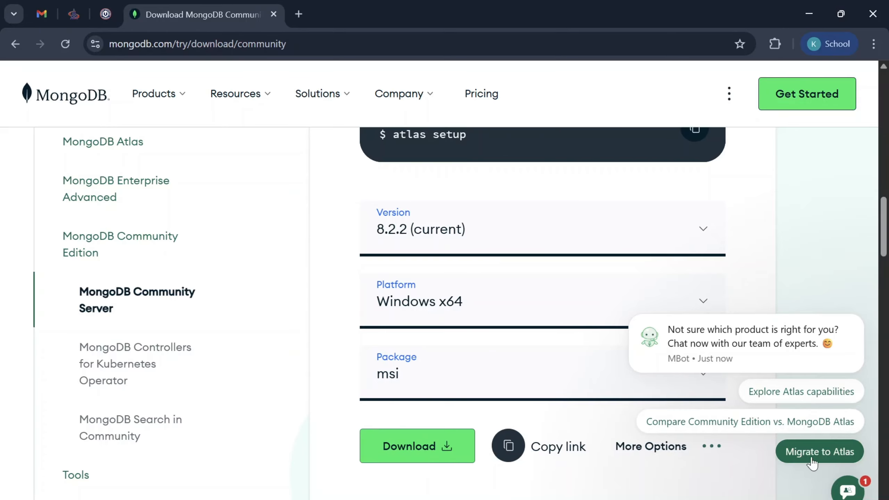
Dismiss the chat prompt and download the MongoDB 8.2.2 Windows x64 msi package to E:\Softwares.
left_click(859, 317)
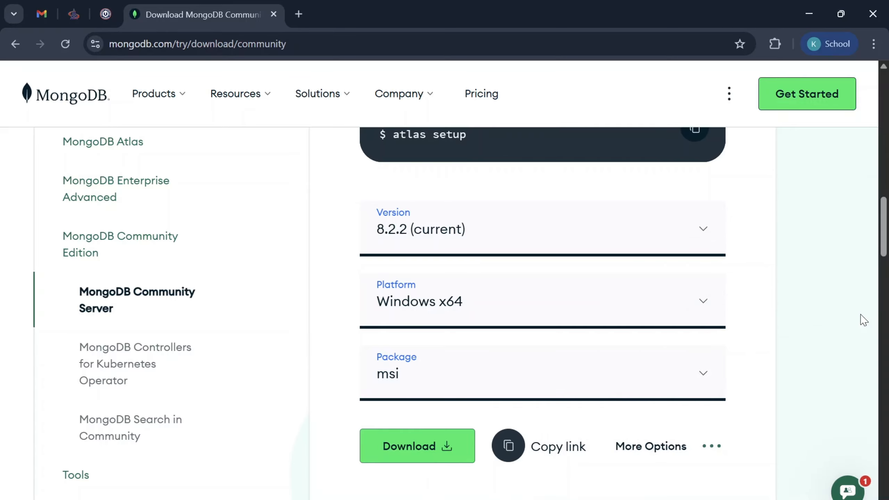
left_click(391, 462)
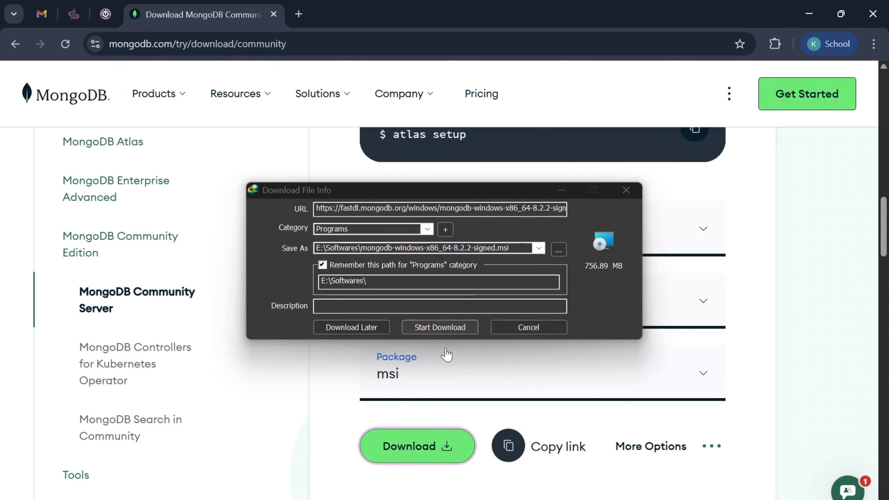
left_click(432, 327)
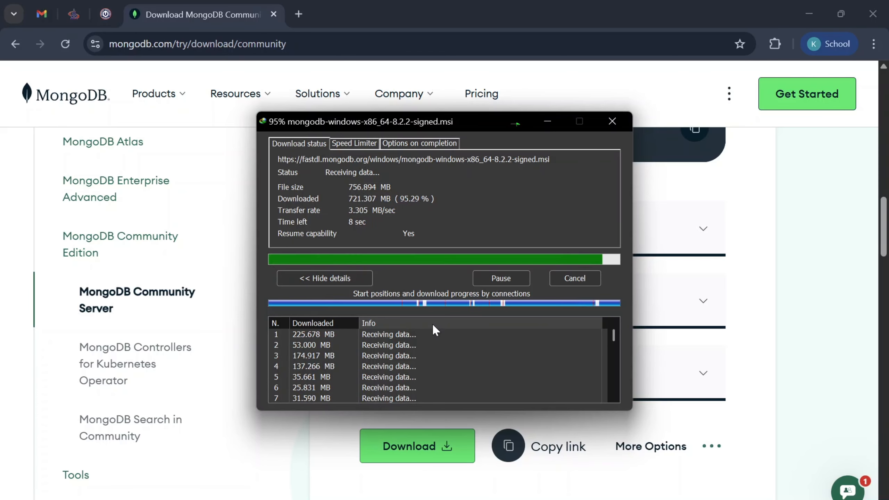
Run the downloaded mongodb-windows-x86_64-8.2.2-signed file with Windows installer and minimize the Softwares folder window.
left_click(479, 301)
right_click(238, 490)
mouse_move(443, 226)
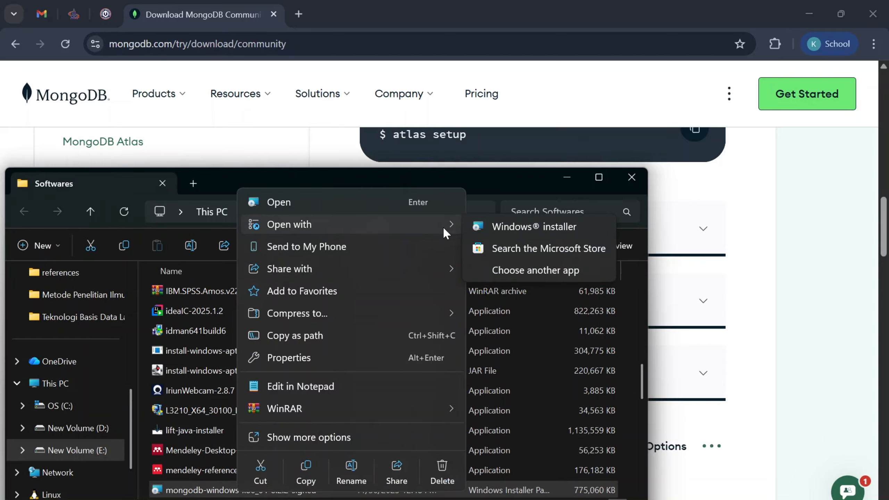
left_click(493, 226)
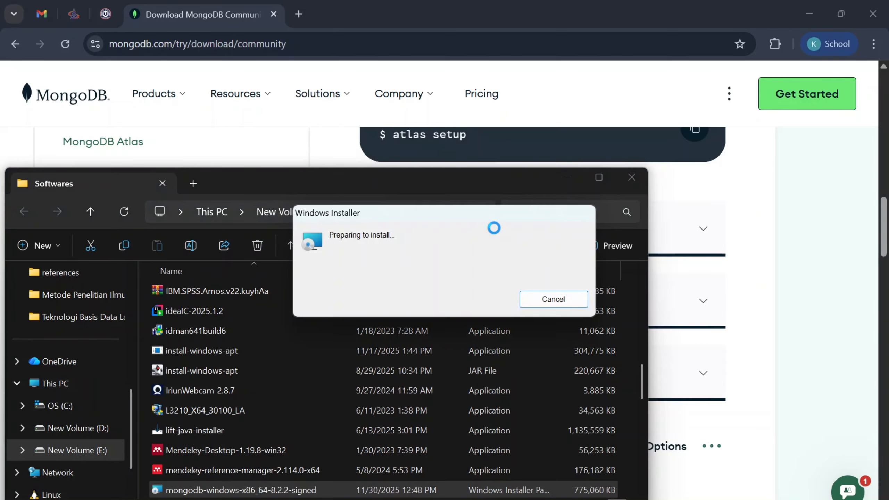
left_click(568, 177)
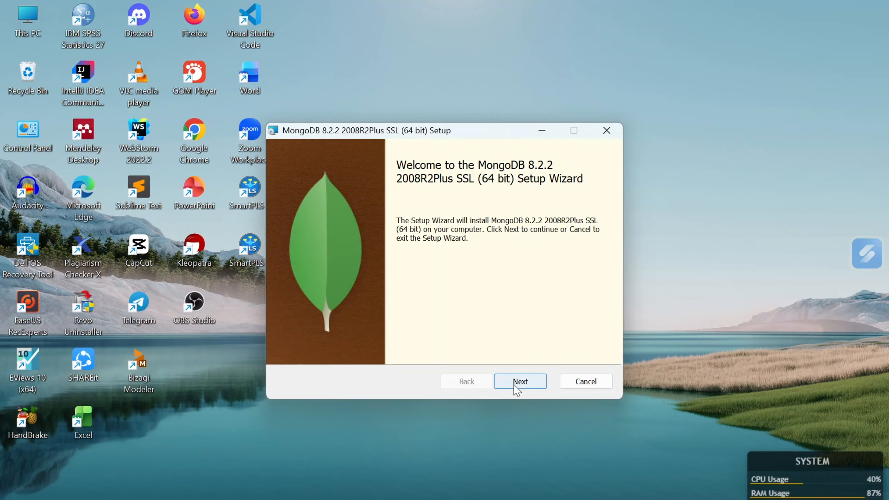
Accept the license agreement in the MongoDB setup wizard and choose the Complete setup type.
left_click(516, 384)
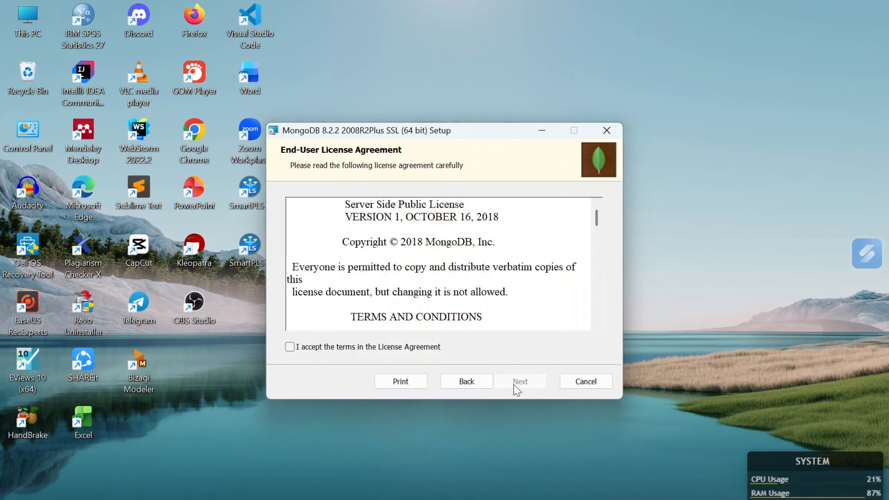
left_click(289, 346)
left_click(519, 382)
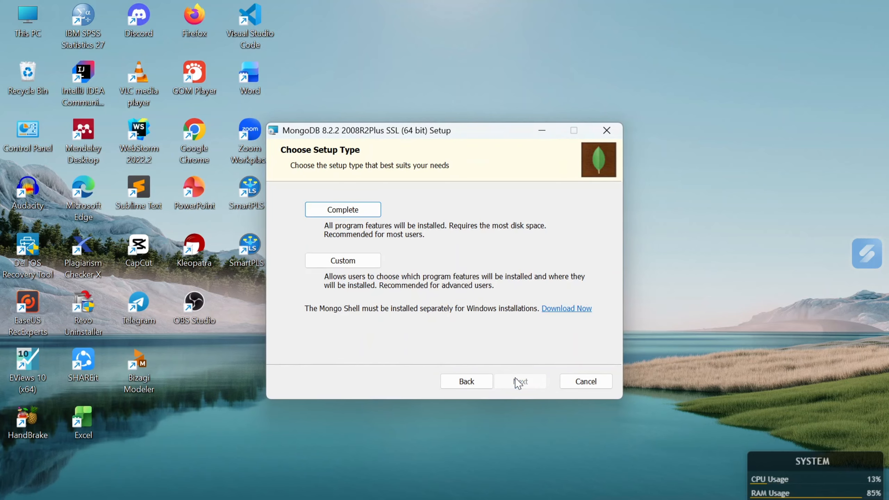
left_click(343, 209)
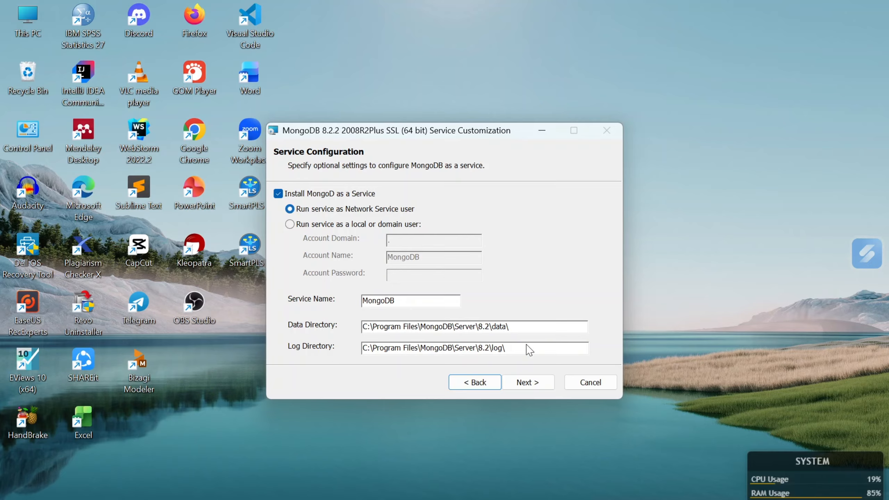
Keep the default MongoDB service configuration and the Install MongoDB Compass option, and start the installation.
left_click(537, 387)
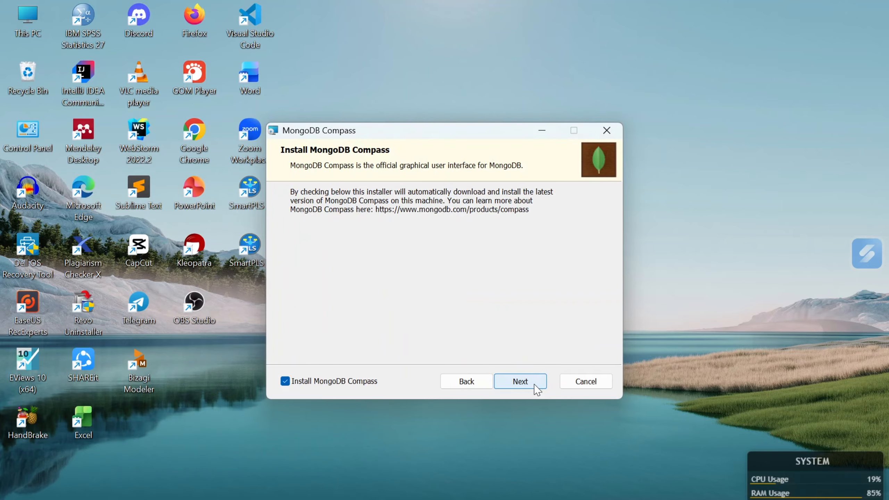
left_click(520, 381)
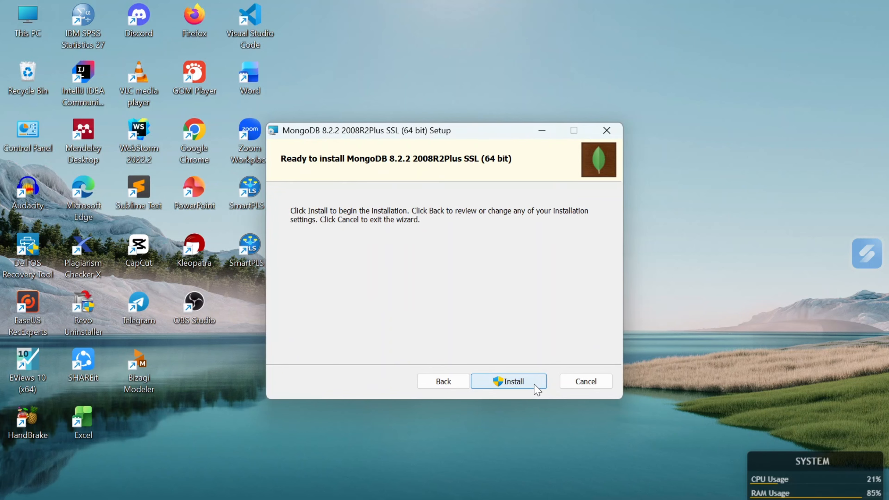
left_click(520, 381)
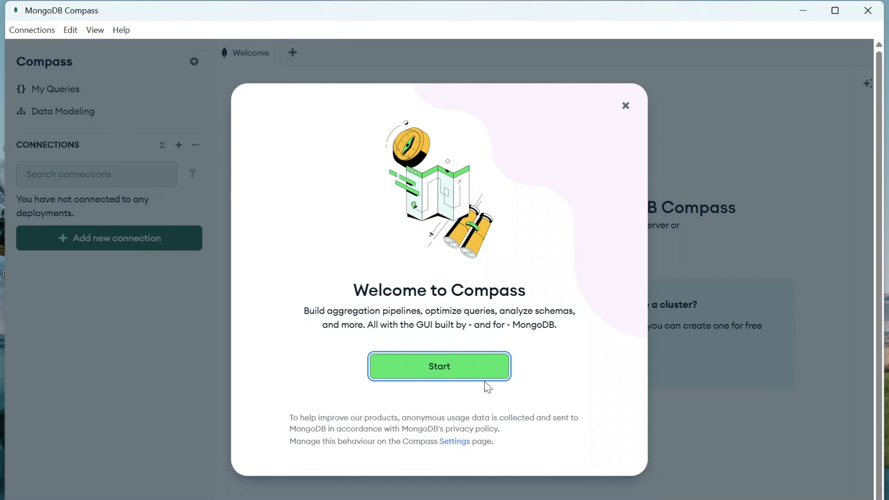
Dismiss the MongoDB Compass welcome dialog and finish the MongoDB setup wizard.
left_click(462, 371)
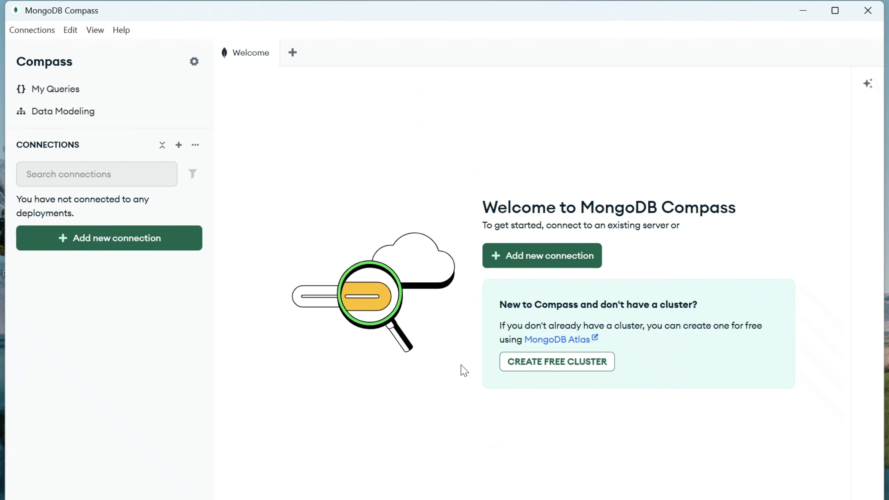
left_click(818, 178)
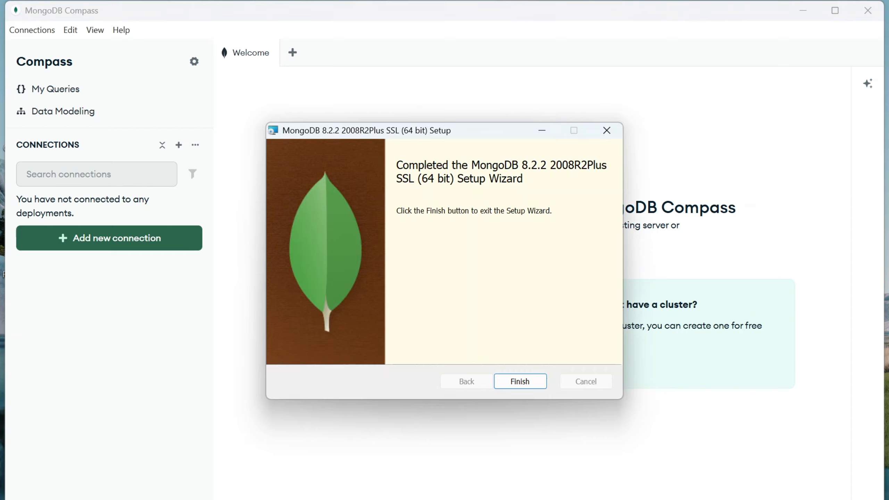
left_click(518, 382)
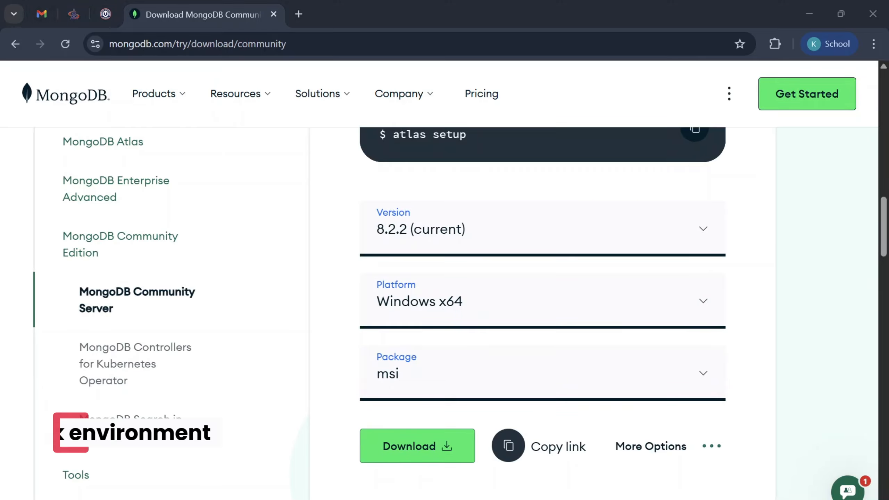
Search Windows for the environment variables setting and open the System Properties dialog.
key("super")
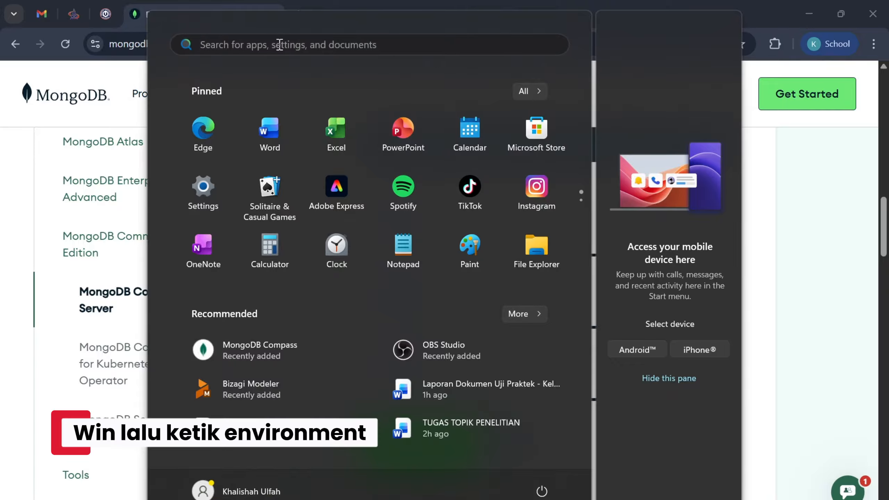
type("env")
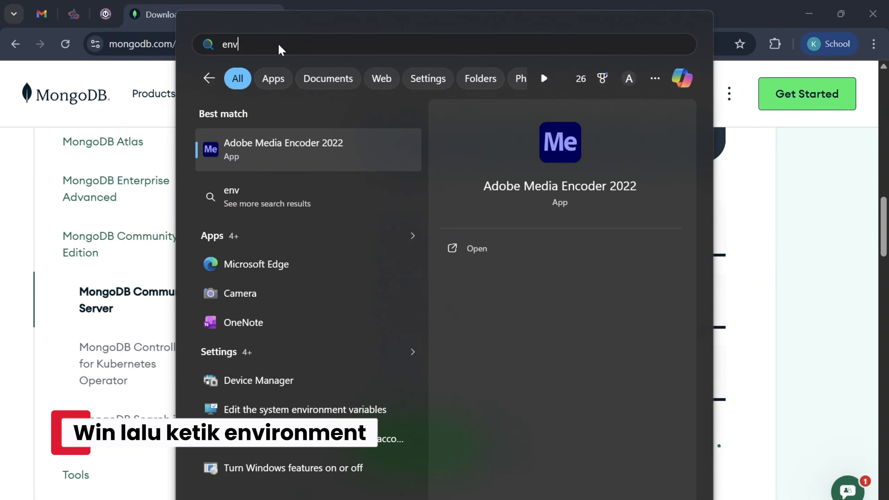
key("Return")
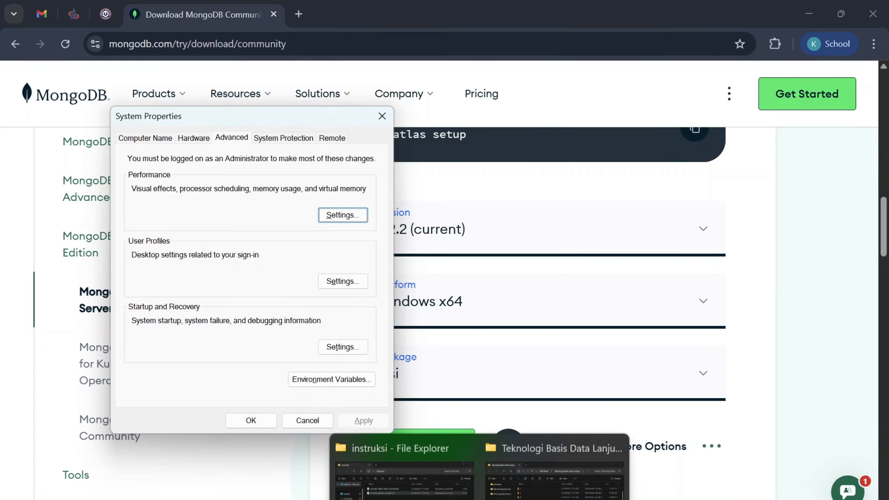
Close the instruksi File Explorer window and use the Teknologi Basis Data Lanjut window to open Program Files on the C: drive.
left_click(480, 499)
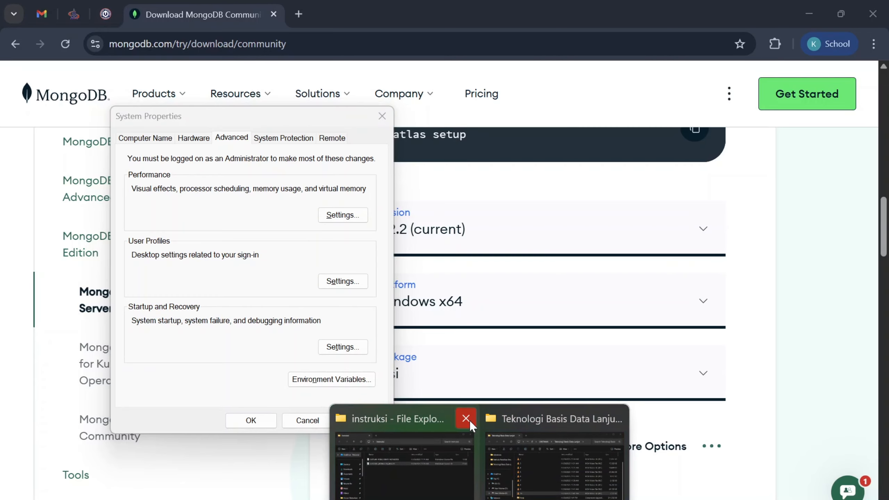
left_click(466, 418)
left_click(468, 452)
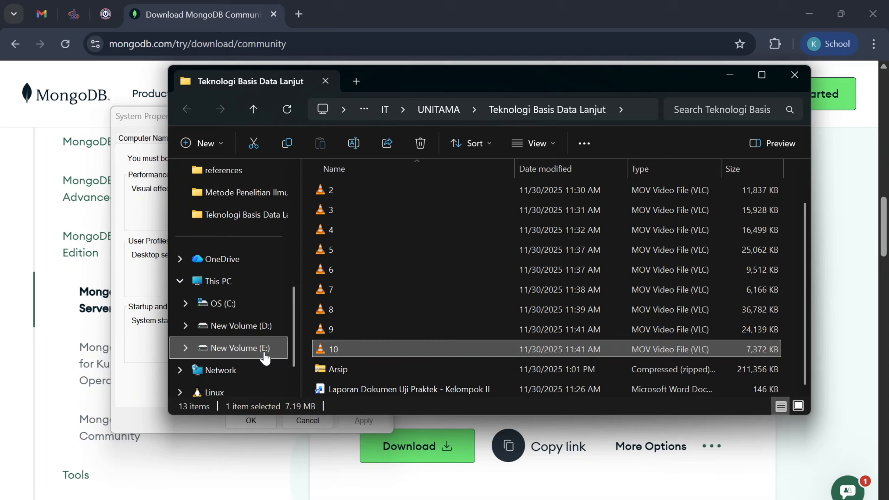
left_click(238, 304)
scroll(371, 348, "down", 2)
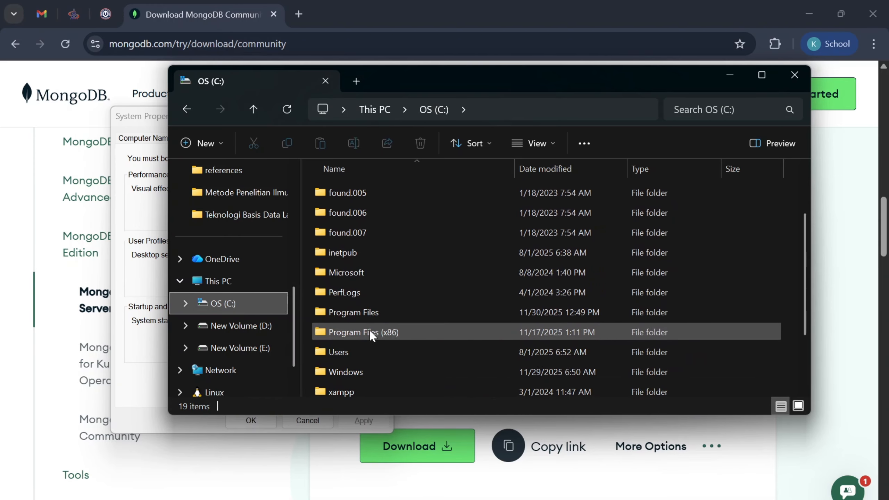
double_click(368, 315)
Find the MongoDB folder in Program Files and open it.
scroll(379, 373, "down", 1)
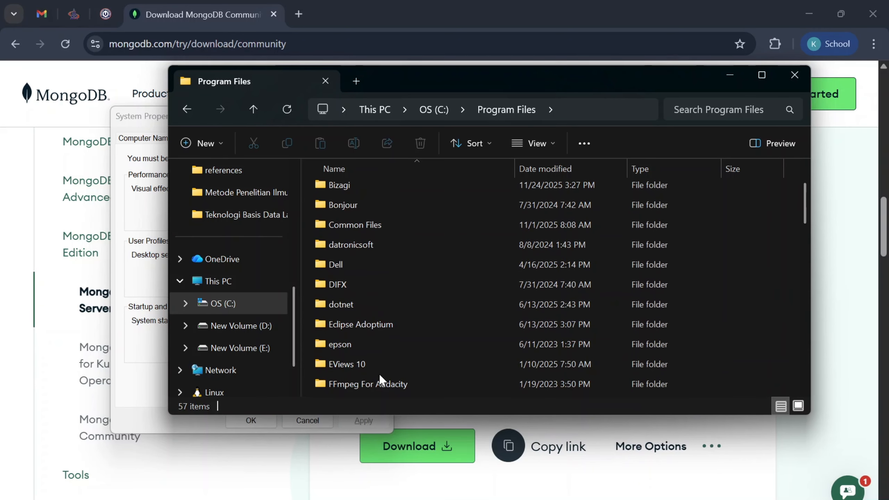
scroll(379, 373, "down", 5)
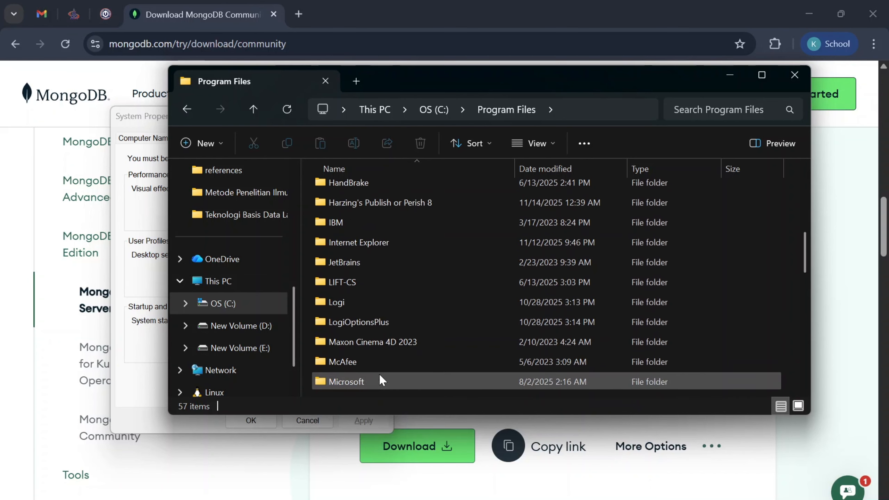
scroll(386, 338, "down", 1)
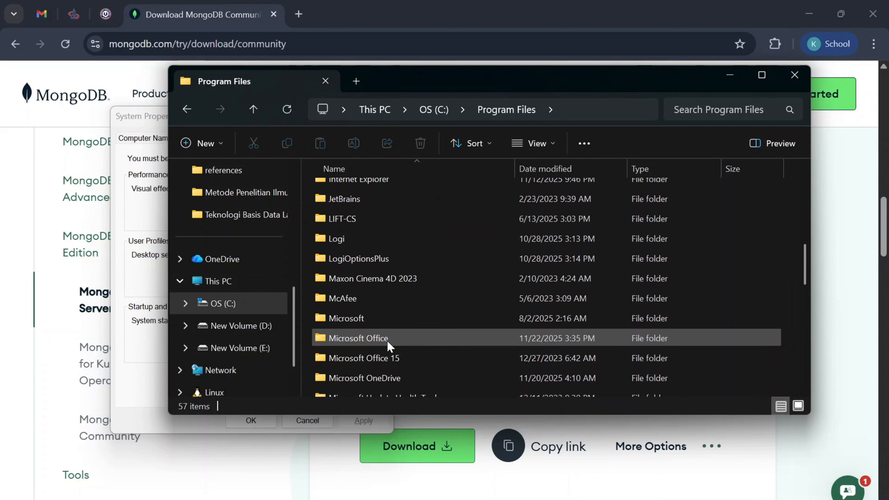
scroll(387, 343, "down", 1)
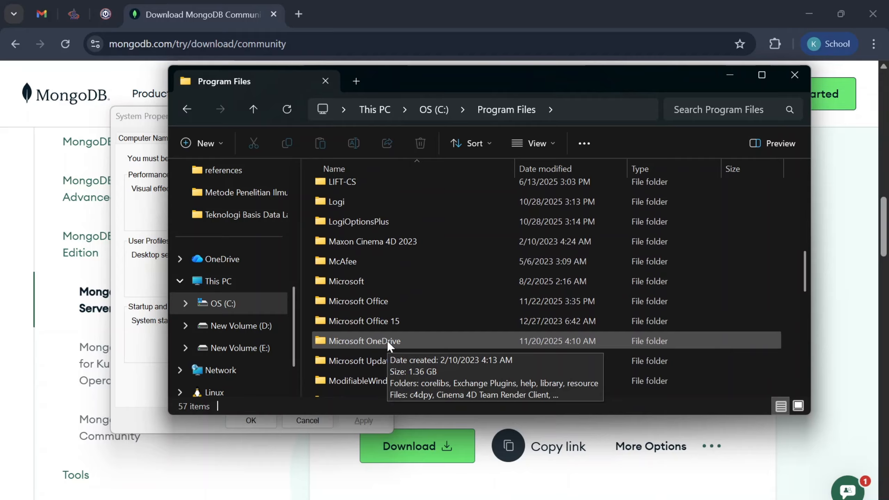
scroll(388, 345, "down", 1)
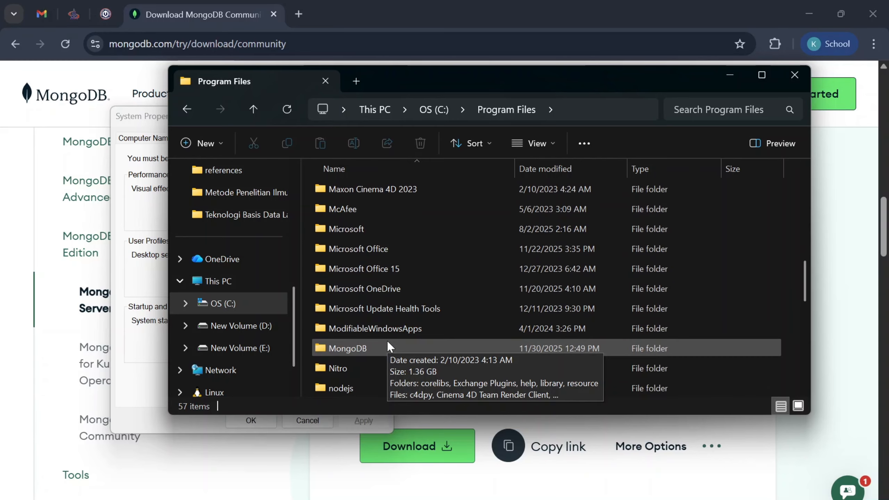
double_click(358, 349)
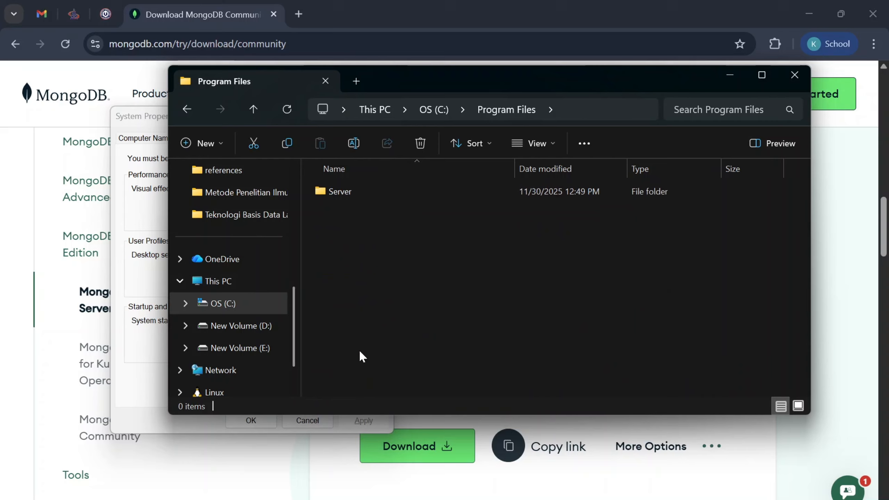
Go into the Server\8.2\bin subfolder of MongoDB and copy its full folder path.
left_click(364, 196)
double_click(364, 192)
double_click(364, 192)
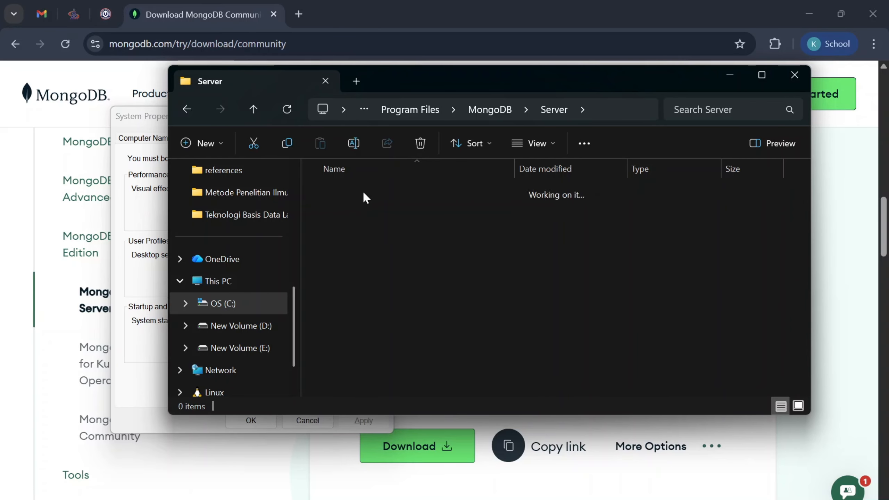
double_click(364, 192)
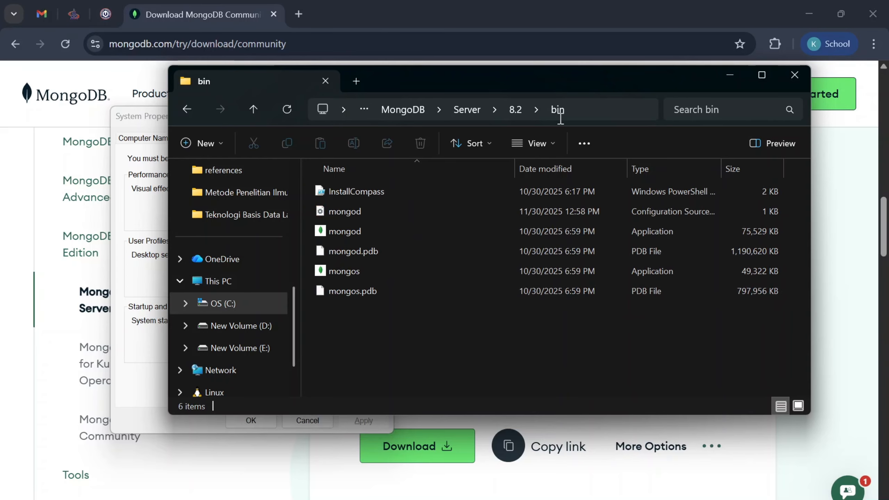
left_click(582, 110)
key("ctrl+c")
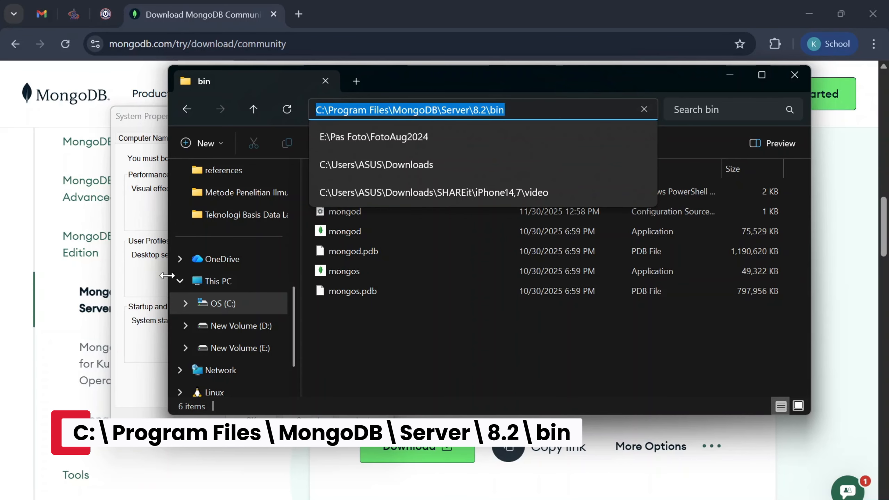
Add C:\Program Files\MongoDB\Server\8.2\bin as a new entry in the system Path environment variable and confirm all the system dialogs.
left_click(148, 277)
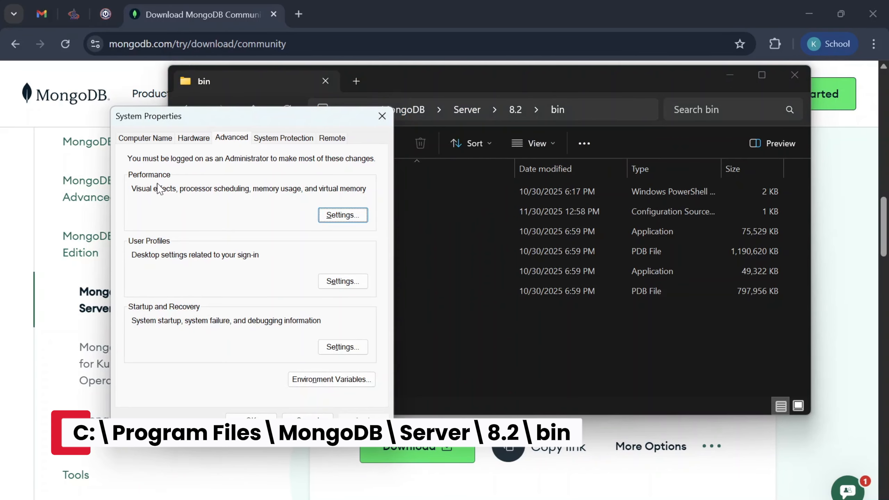
left_click(325, 381)
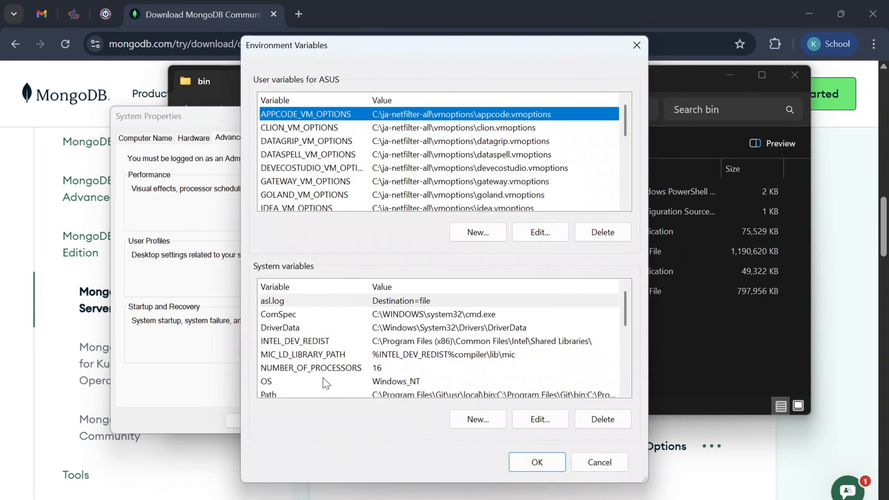
scroll(325, 383, "down", 1)
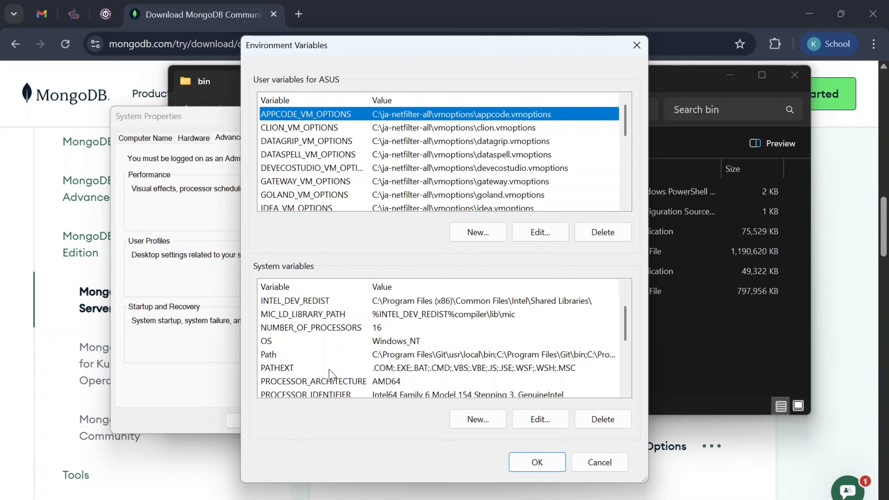
left_click(436, 355)
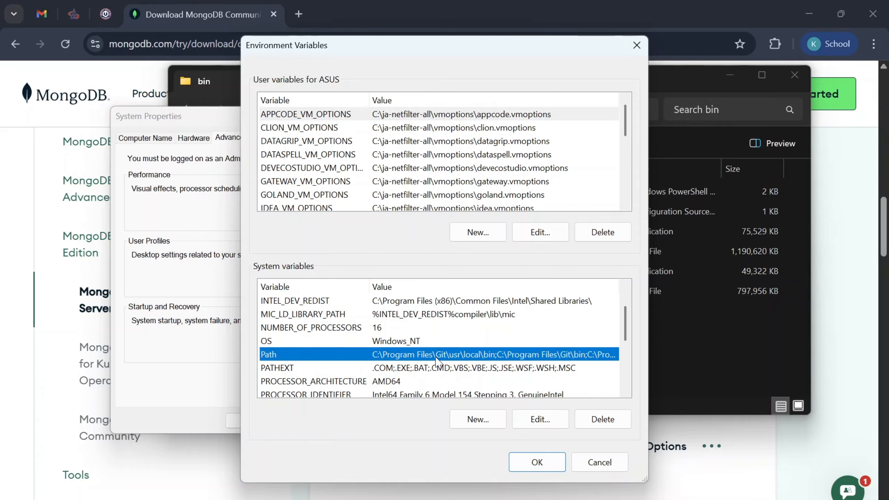
left_click(530, 419)
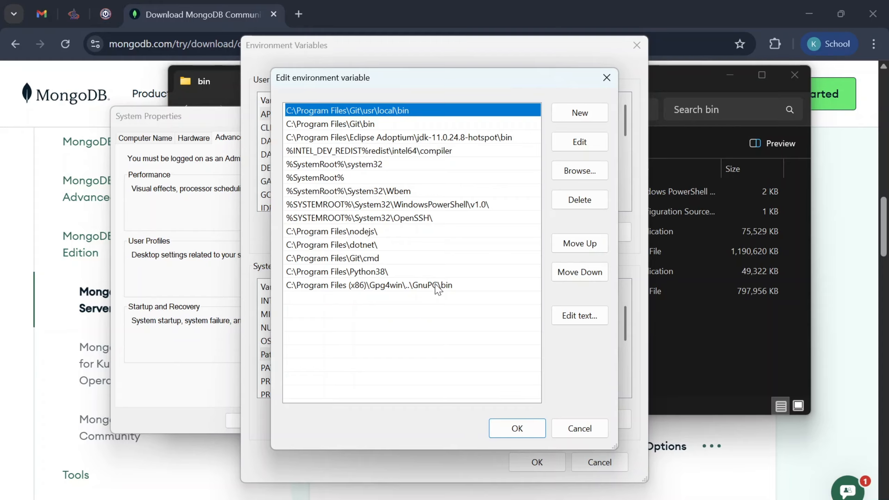
left_click(578, 115)
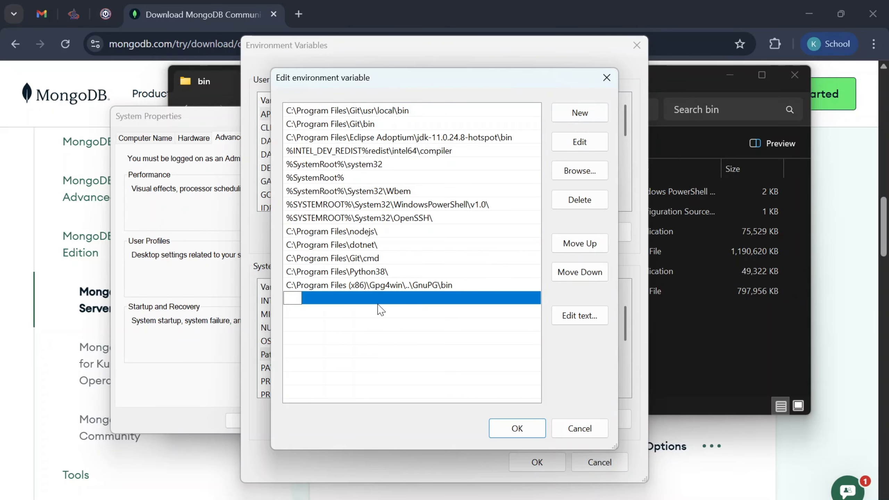
key("ctrl+v")
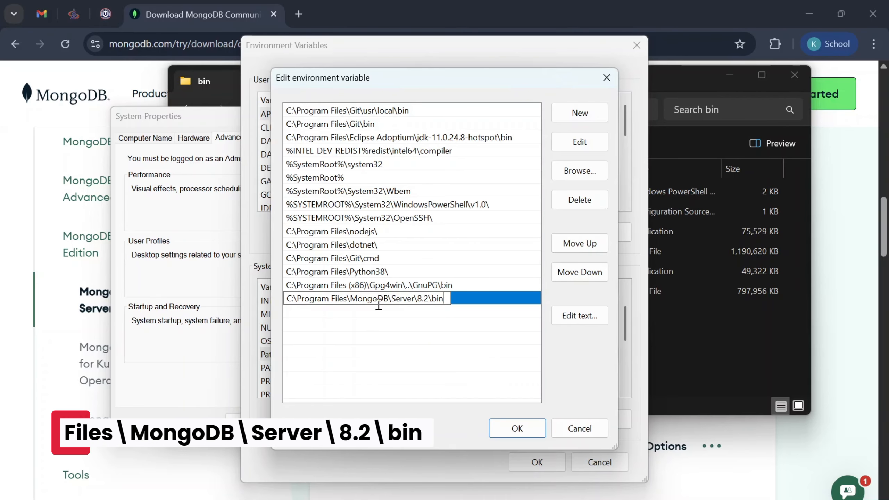
left_click(450, 354)
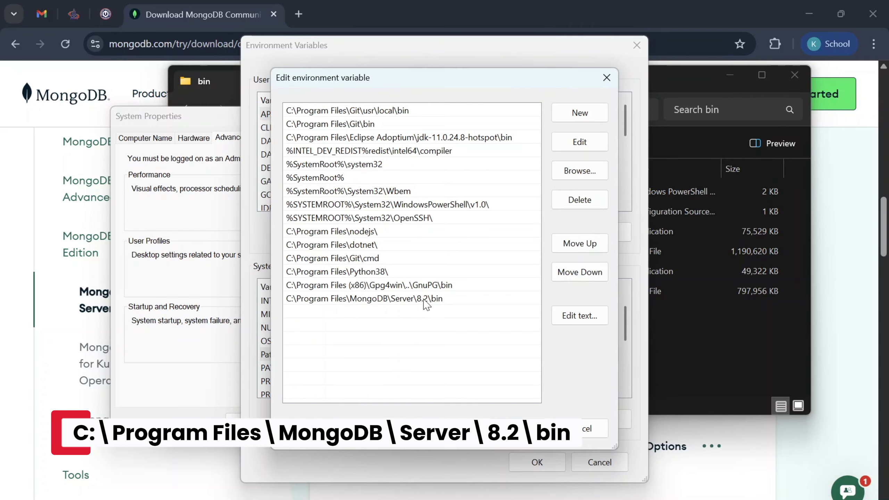
left_click(520, 428)
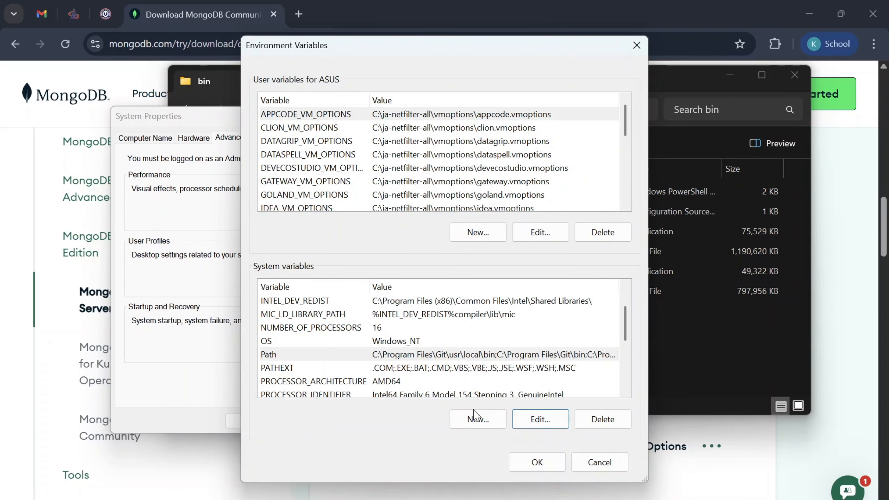
left_click(526, 469)
left_click(250, 420)
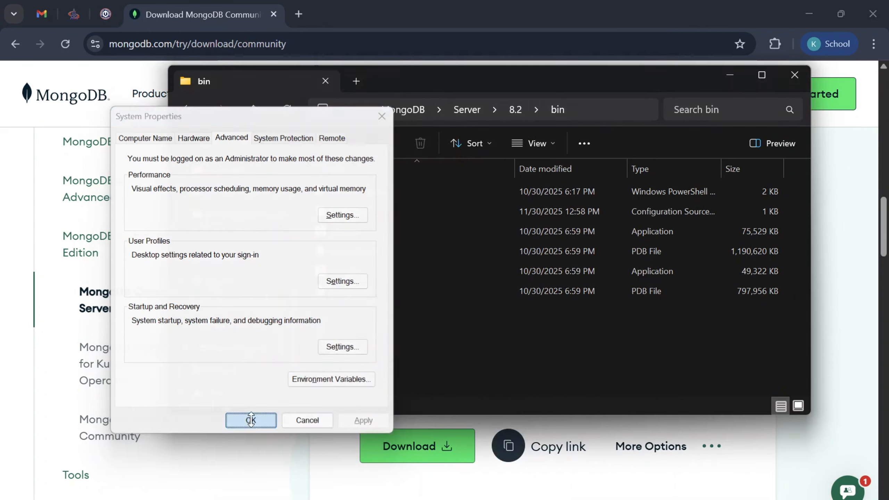
Return to the browser, search for "mongodb shell" in a new tab, and open the MongoDB Shell Download result.
left_click(325, 464)
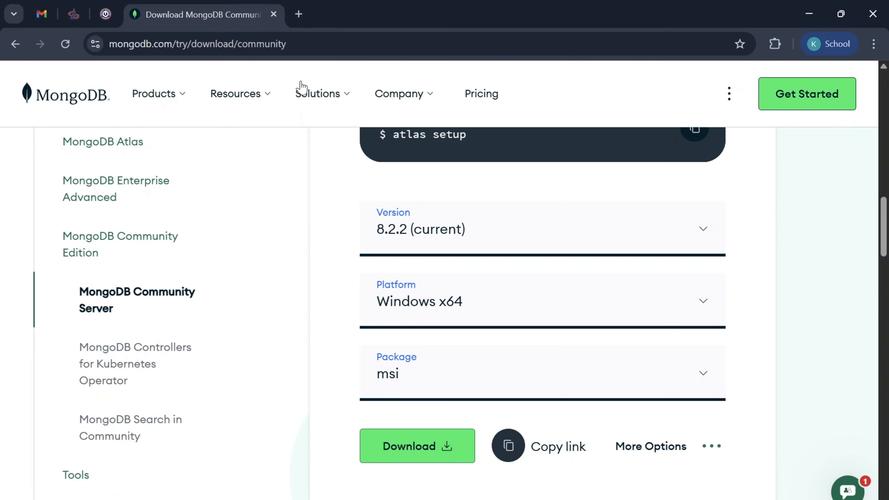
left_click(298, 15)
type("mong")
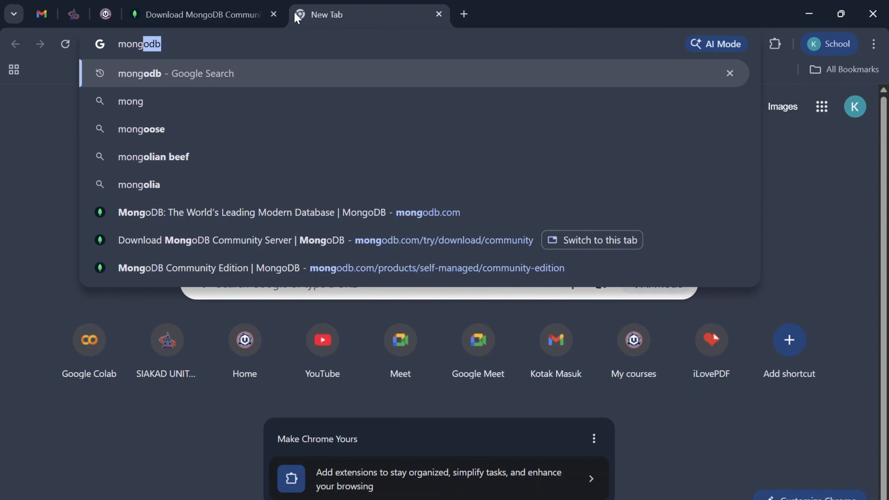
type("odb s")
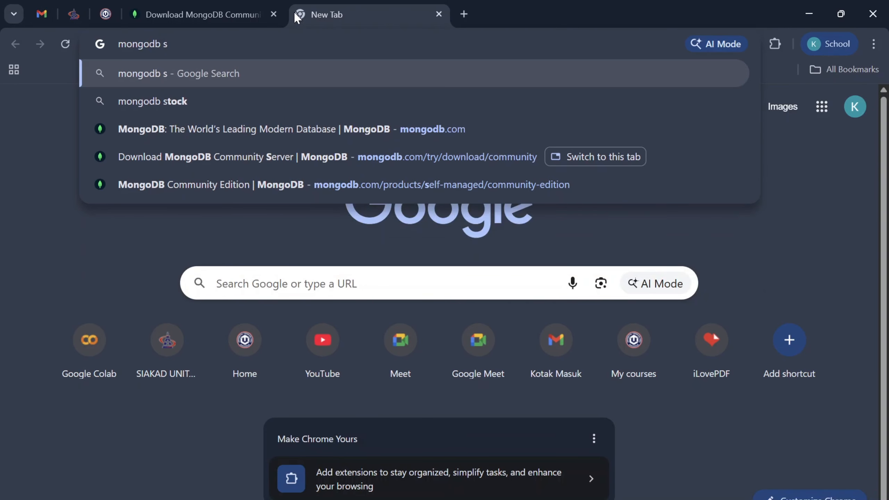
type("he")
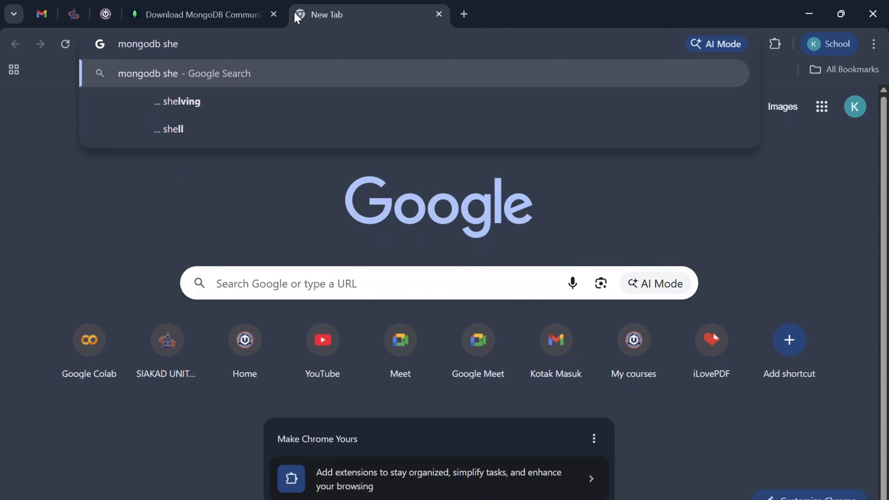
type("ll")
key("Return")
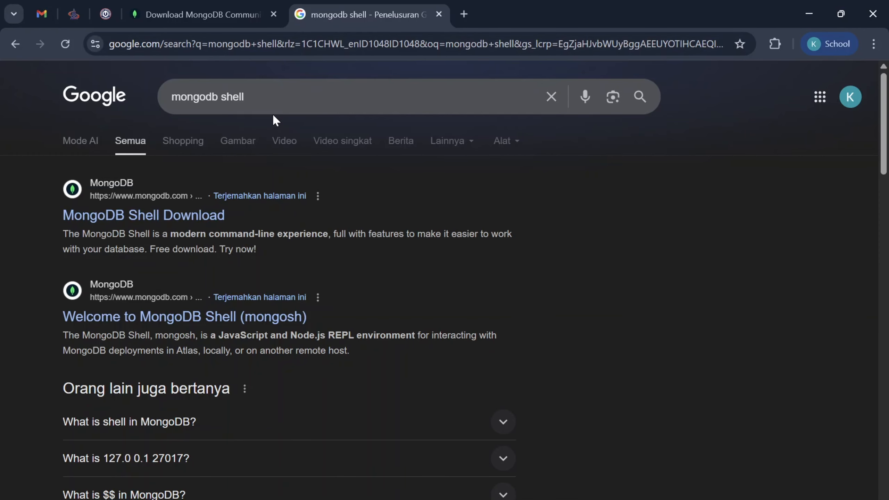
left_click(145, 224)
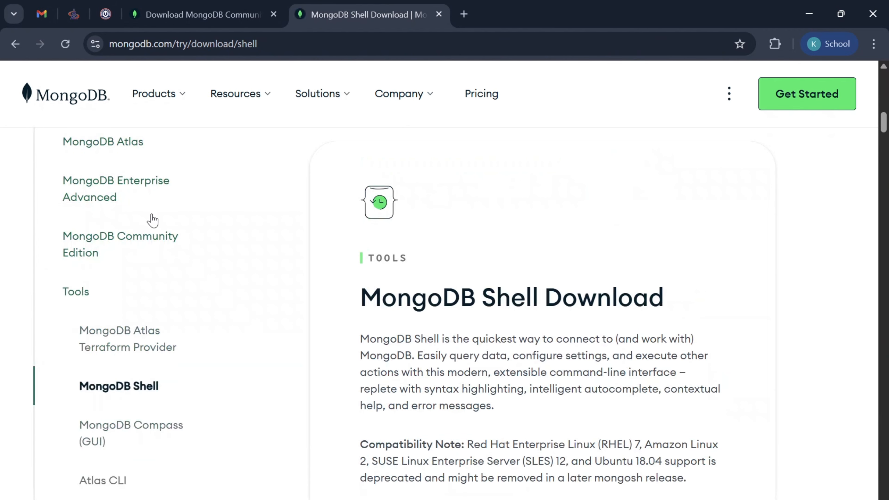
Keep MongoDB Shell version 2.5.10 for Windows x64 (10+), choose the msi package, and request its download.
scroll(477, 296, "down", 8)
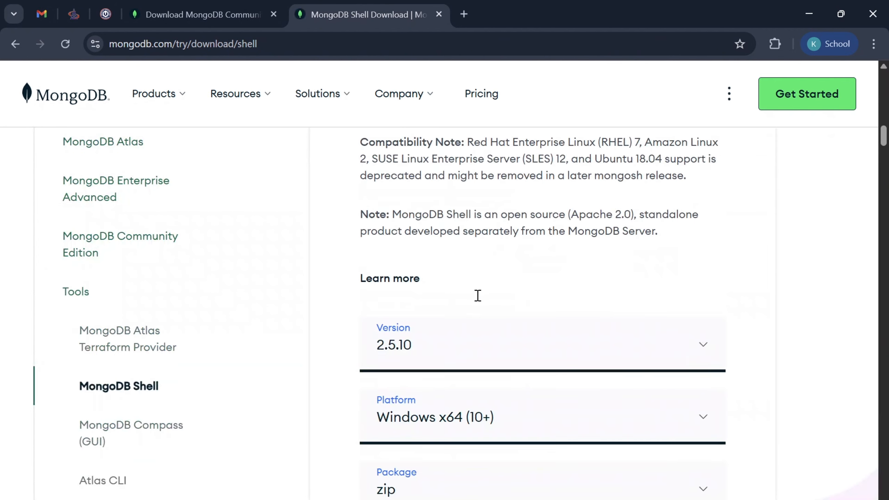
scroll(480, 300, "down", 2)
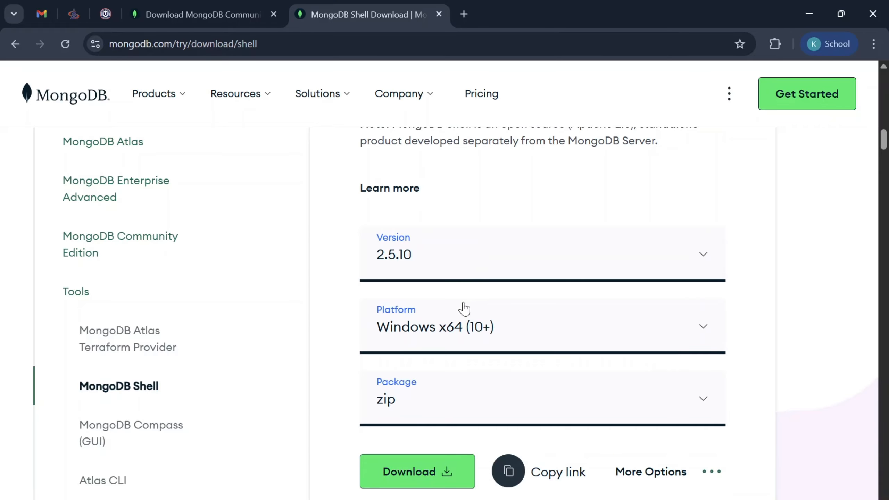
left_click(405, 265)
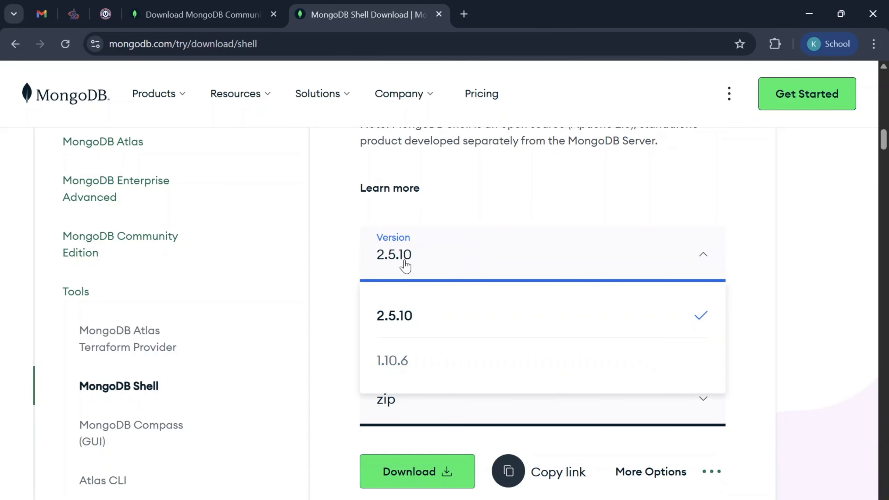
left_click(405, 266)
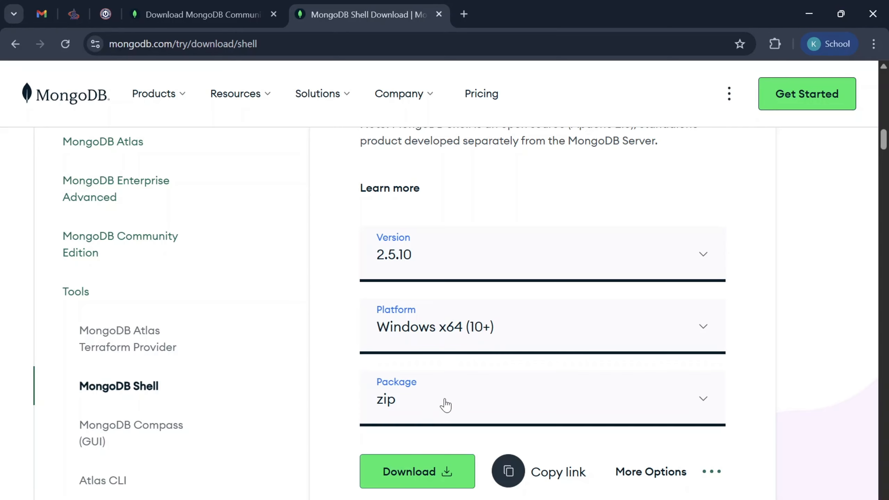
left_click(446, 405)
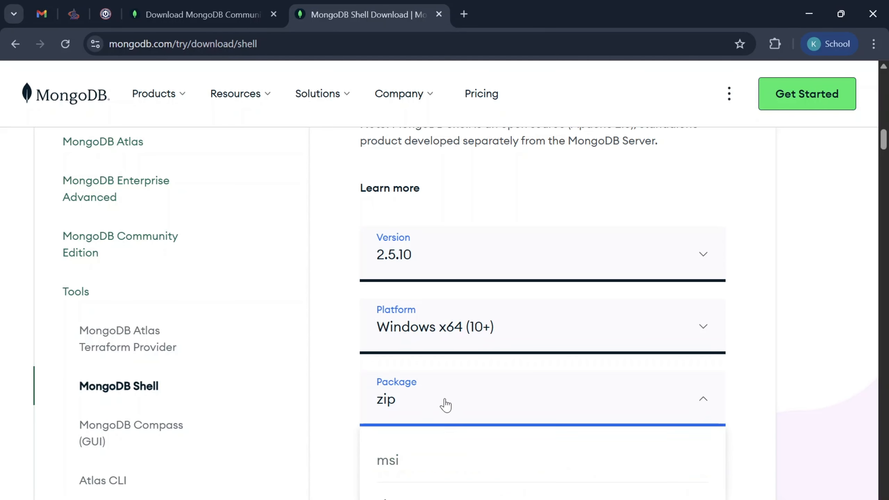
left_click(445, 454)
scroll(397, 447, "down", 2)
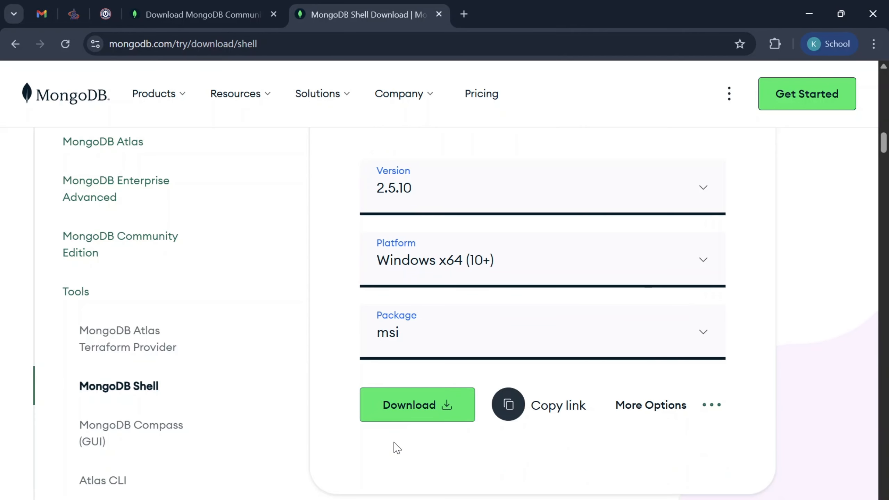
left_click(405, 409)
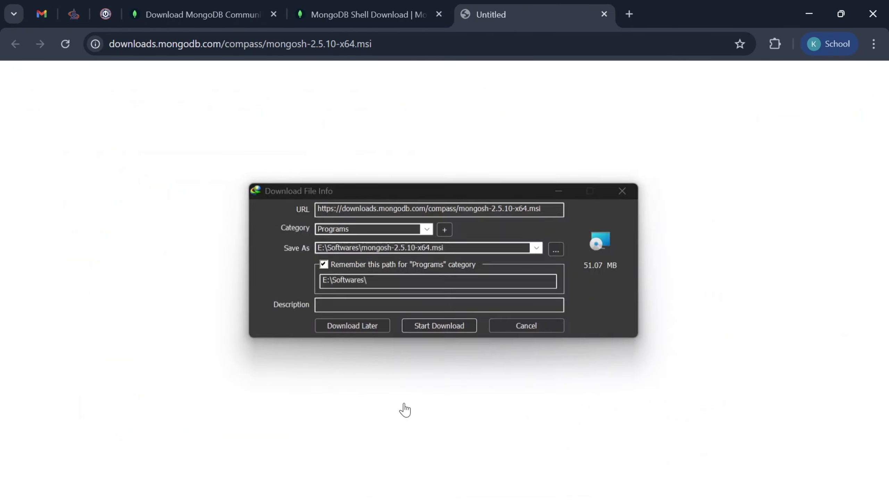
Download mongosh-2.5.10-x64.msi to E:\Softwares, show it in its folder, and launch the installer.
left_click(456, 327)
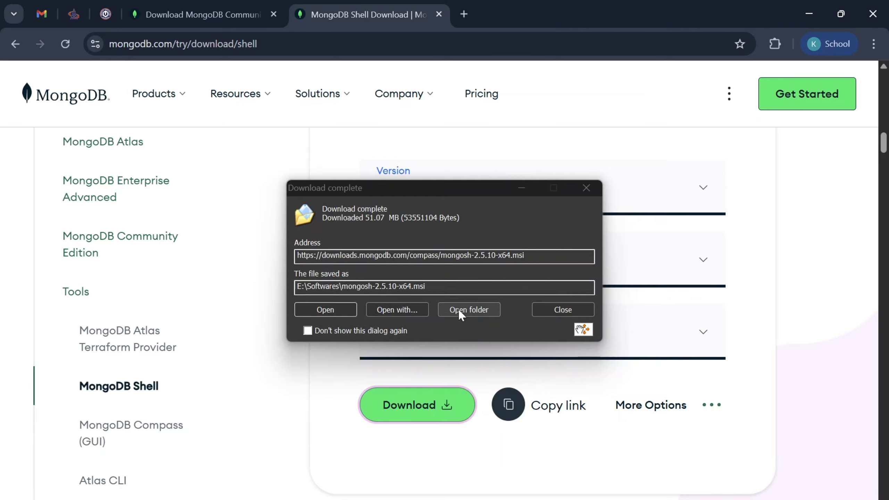
left_click(461, 311)
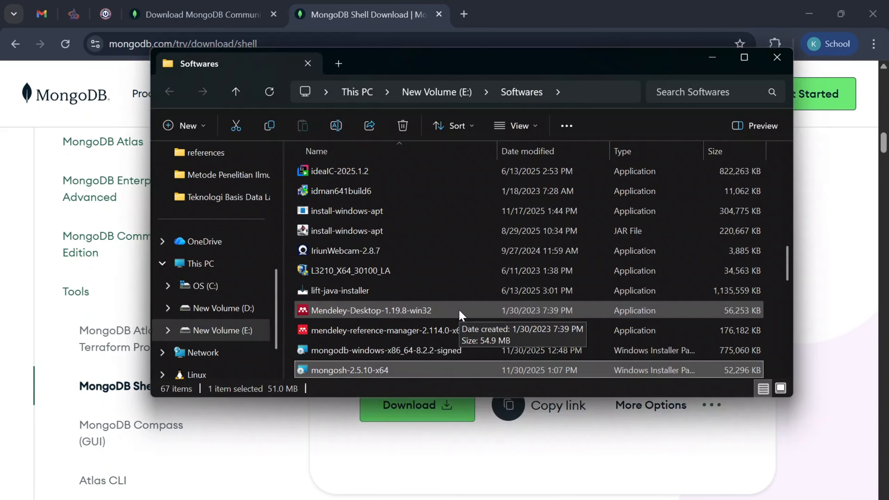
double_click(371, 371)
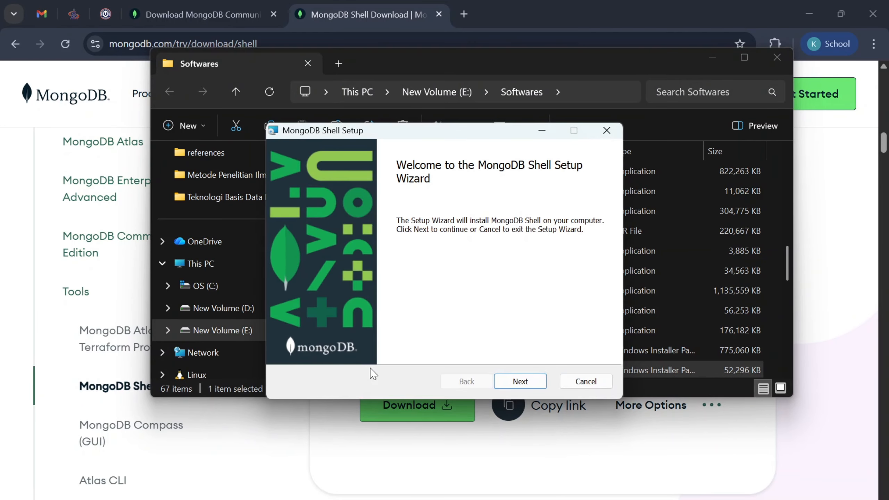
Install MongoDB Shell to C:\Program Files\mongosh\ with the option to install only for the current user turned off, and finish the setup wizard.
left_click(517, 382)
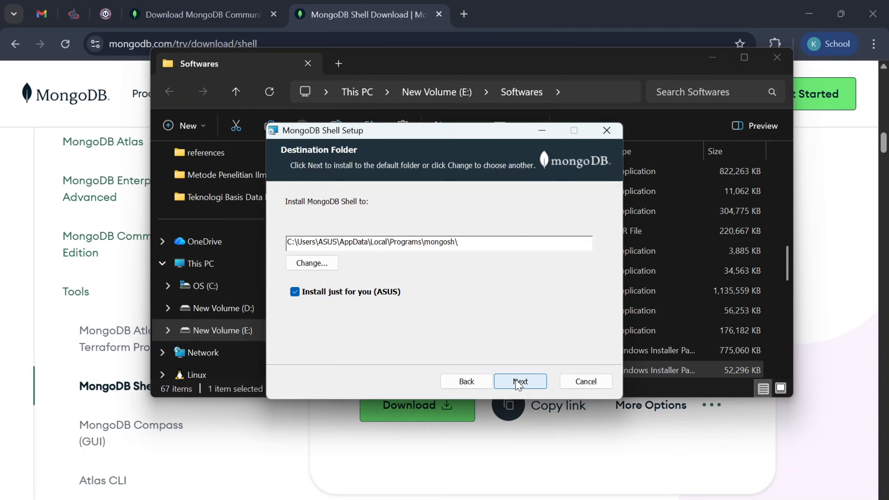
left_click(318, 293)
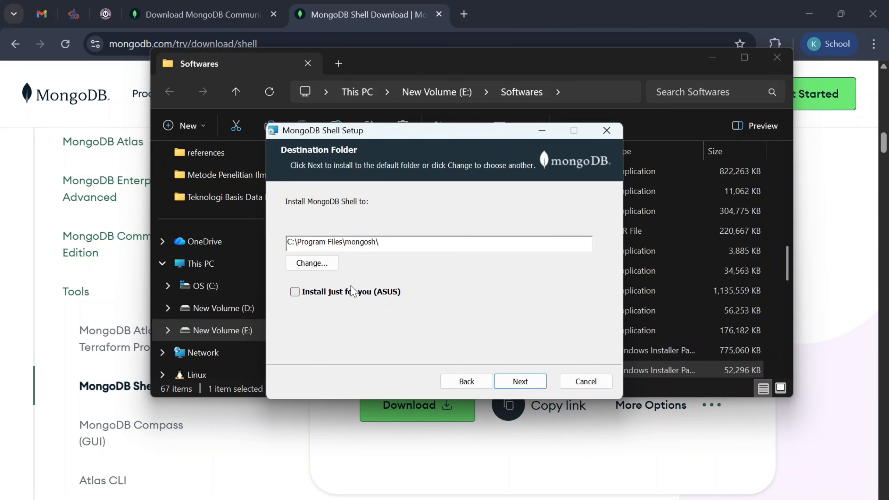
left_click(521, 381)
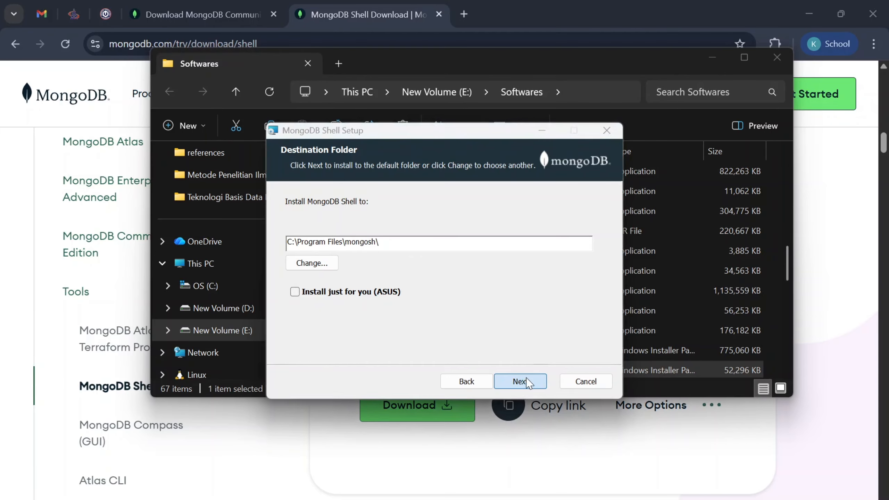
left_click(508, 381)
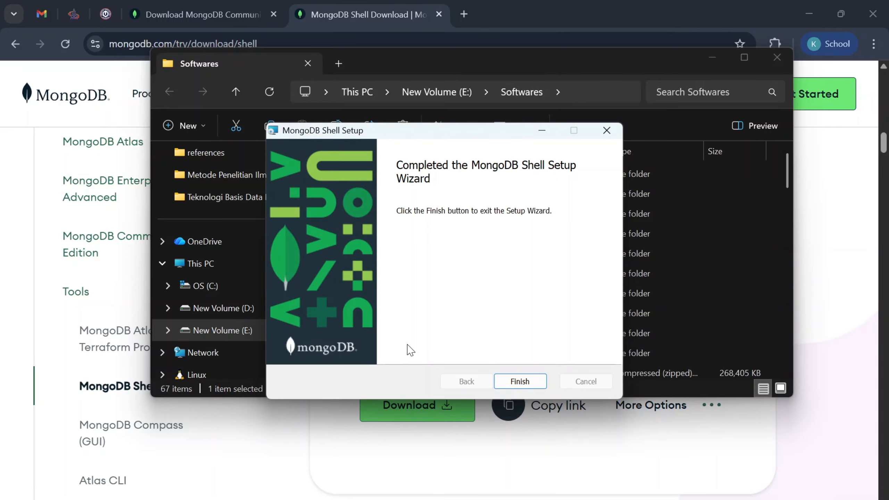
left_click(522, 381)
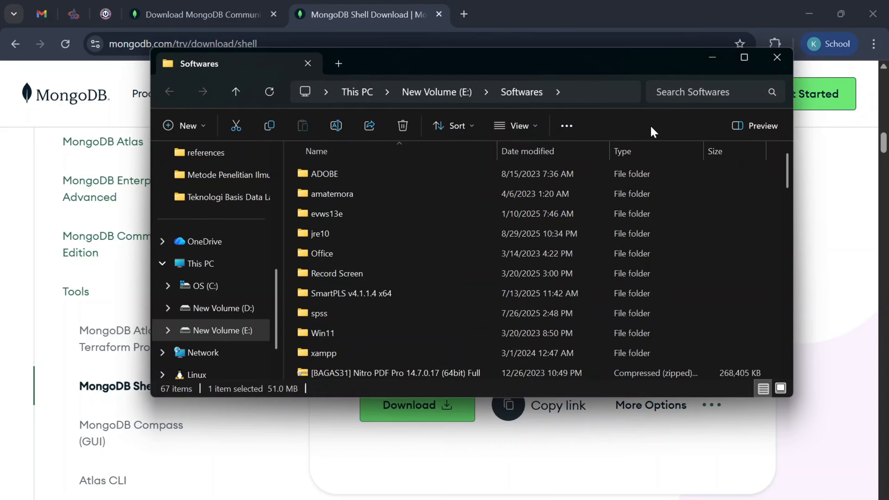
Minimize the Softwares folder, browser and bin folder windows, and open Command Prompt as administrator.
left_click(706, 59)
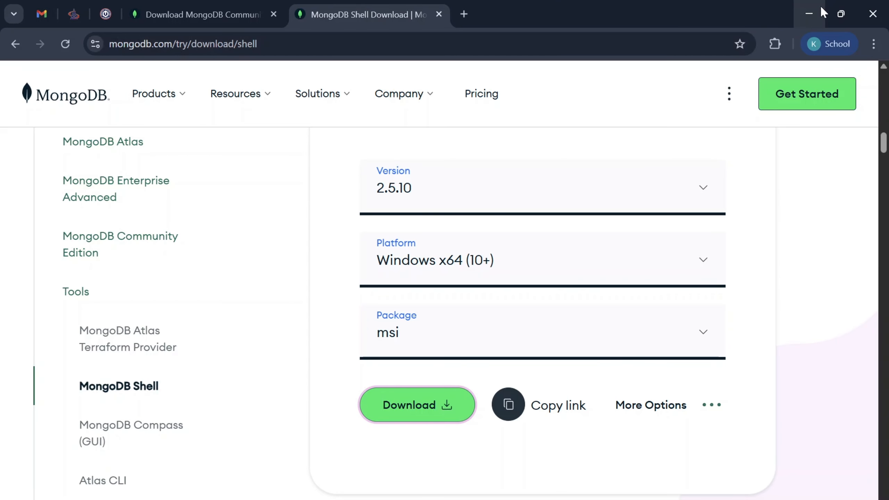
left_click(809, 14)
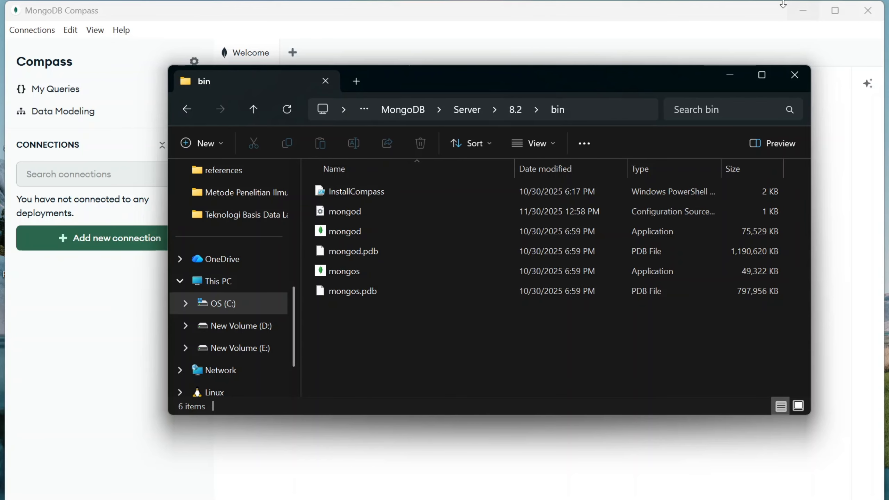
left_click(730, 76)
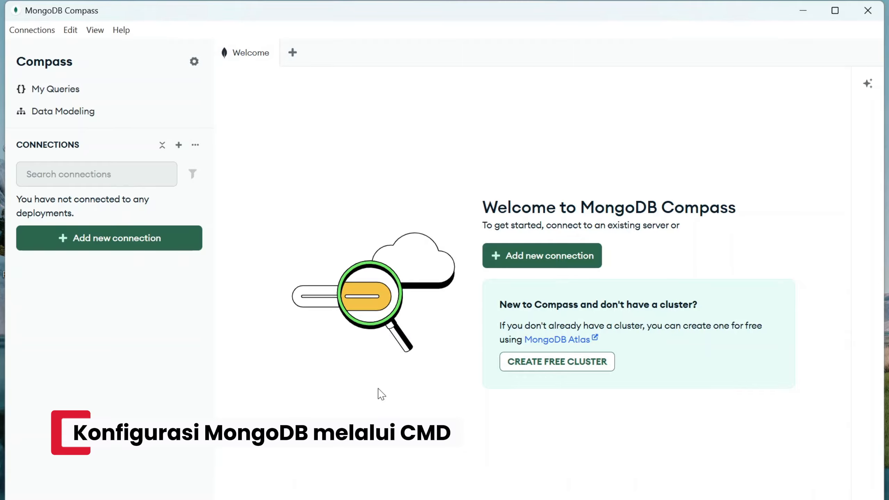
key("super")
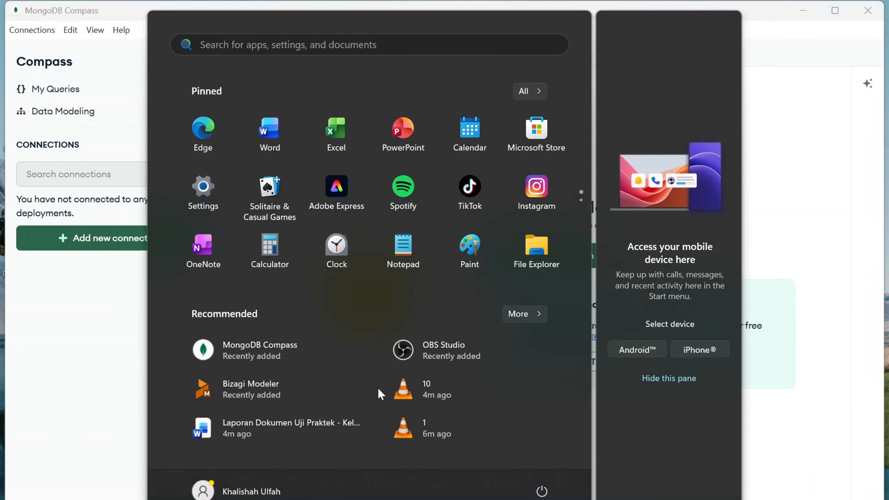
type("cmd")
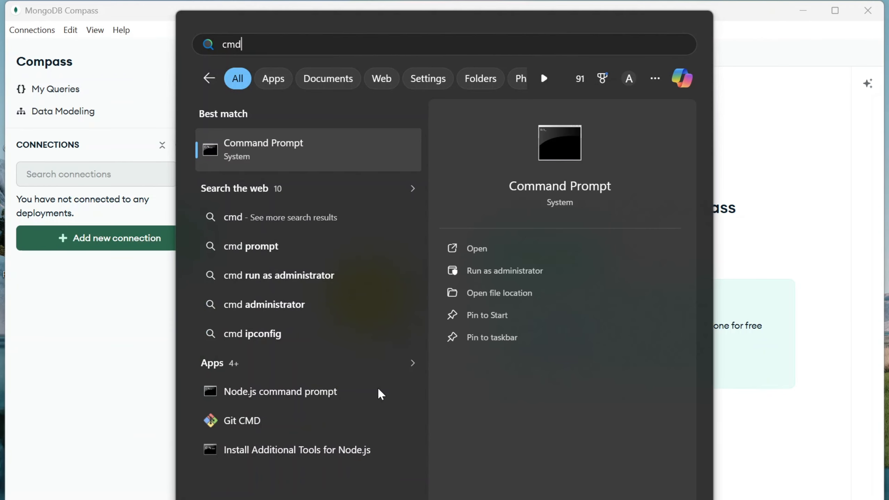
left_click(518, 273)
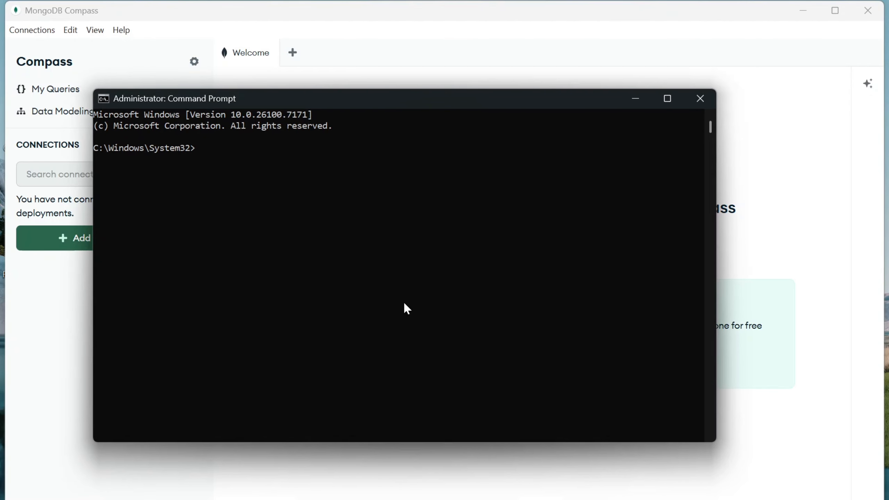
Enter the version check at the command prompt as mongod --ver, correcting the program name from mongodb to mongod.
type("mongodb --ver")
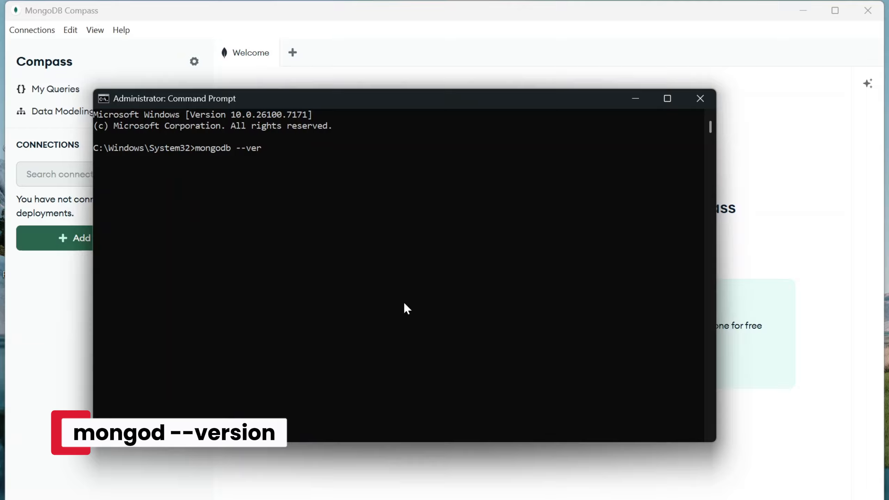
key("Left")
key("Left")
key("Left")
key("Left")
key("BackSpace")
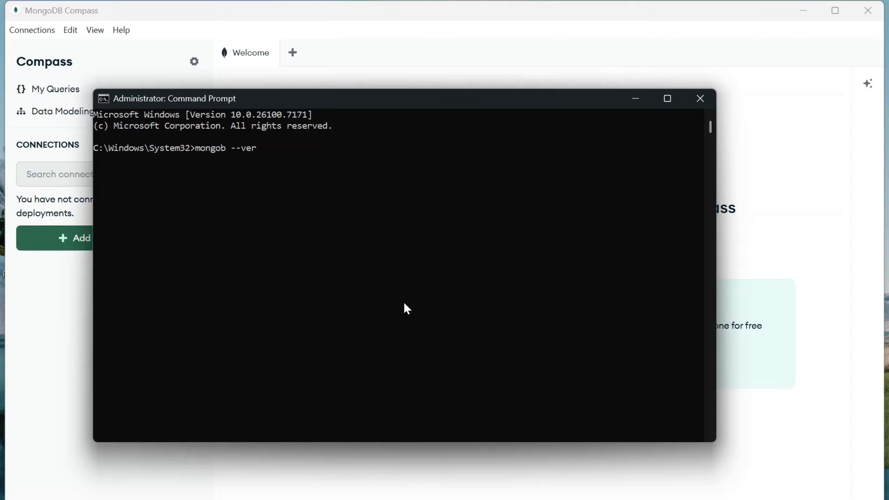
key("BackSpace")
type("d")
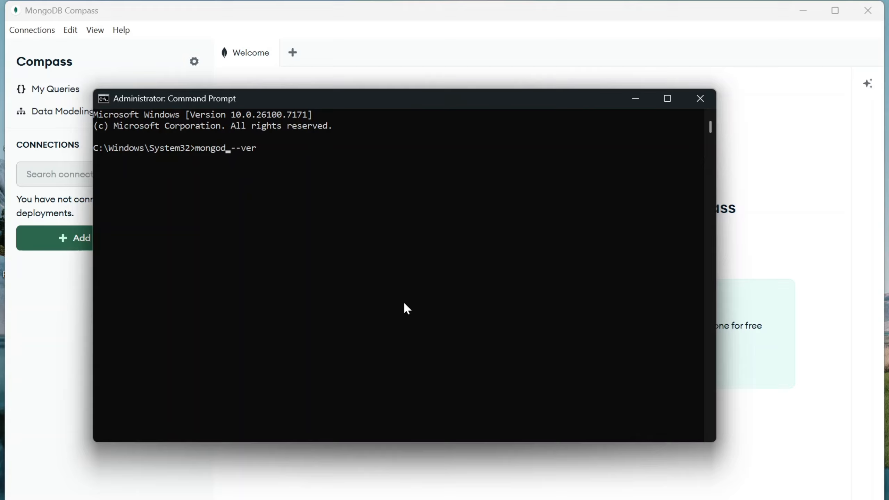